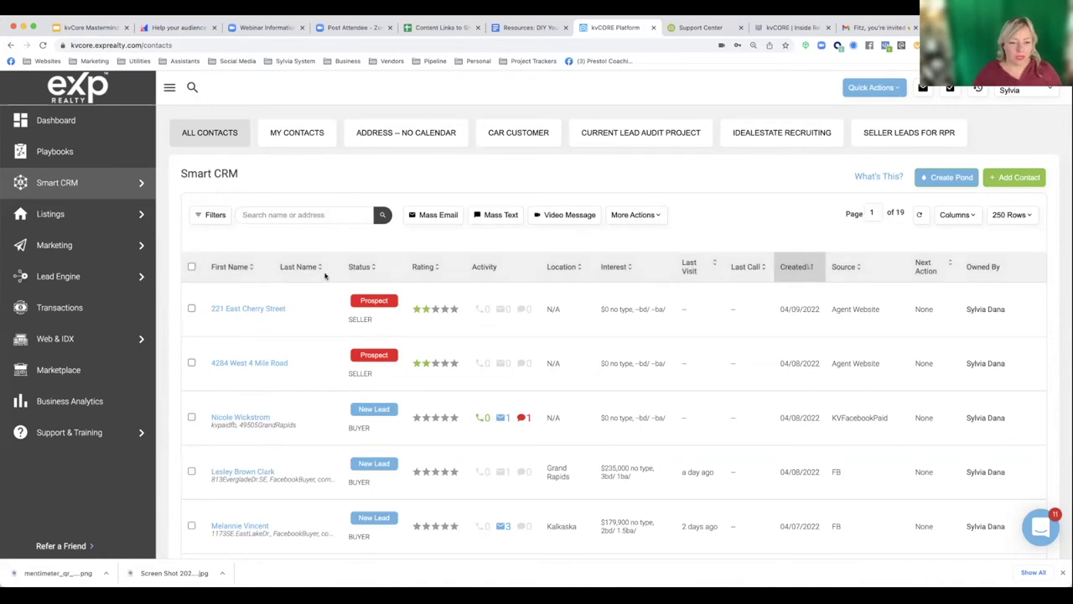
- Open the KVFacebookPaid buyer lead's contact record, view its active property alert, and close the record
scroll(275, 307, "down", 2)
left_click(243, 302)
scroll(811, 267, "down", 1)
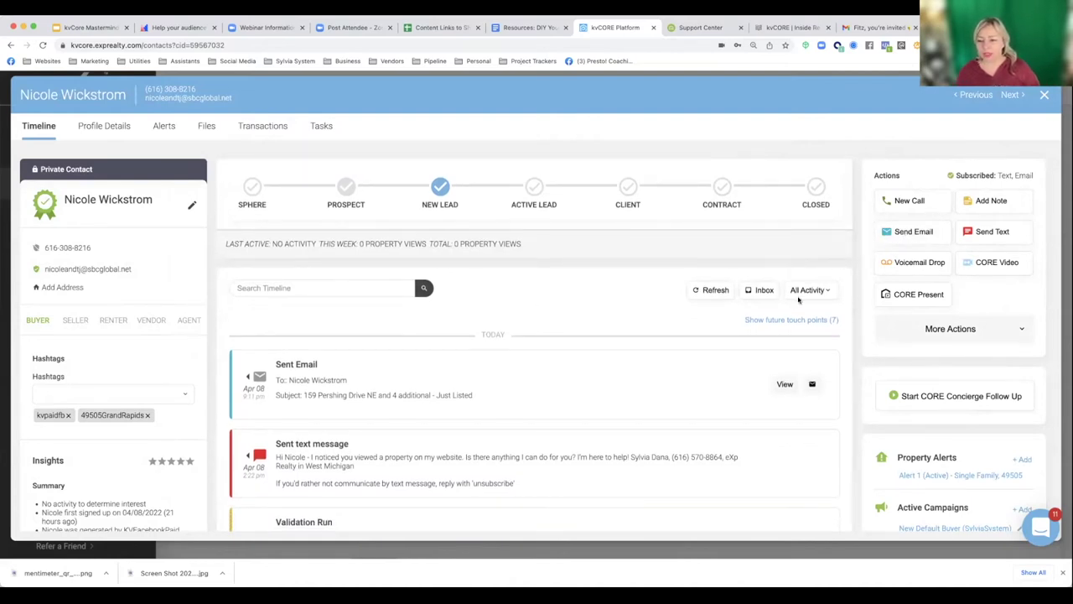
scroll(800, 304, "down", 3)
scroll(956, 318, "down", 5)
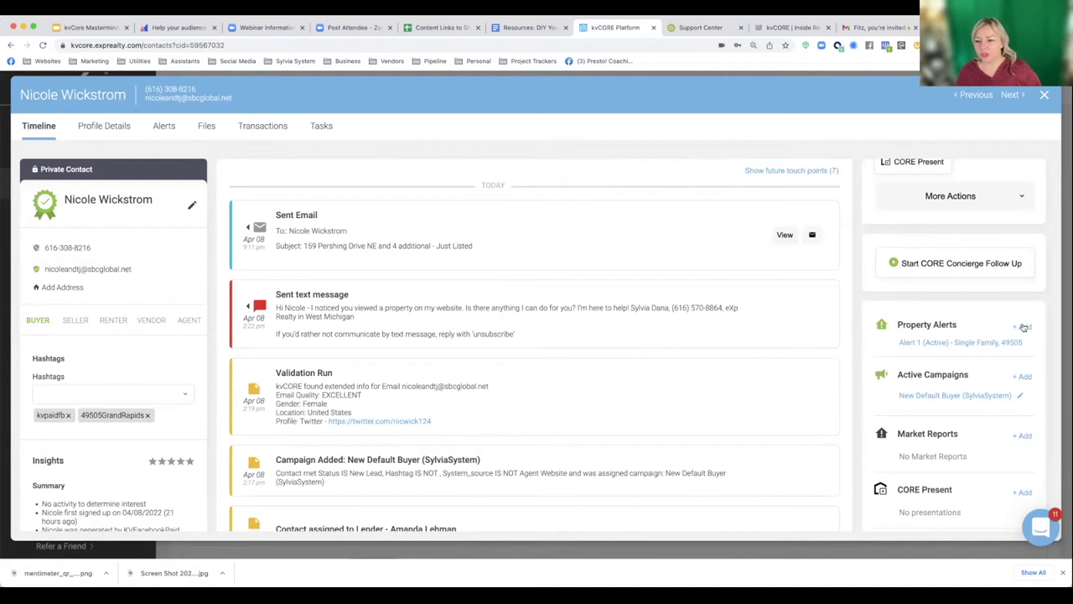
left_click(1023, 328)
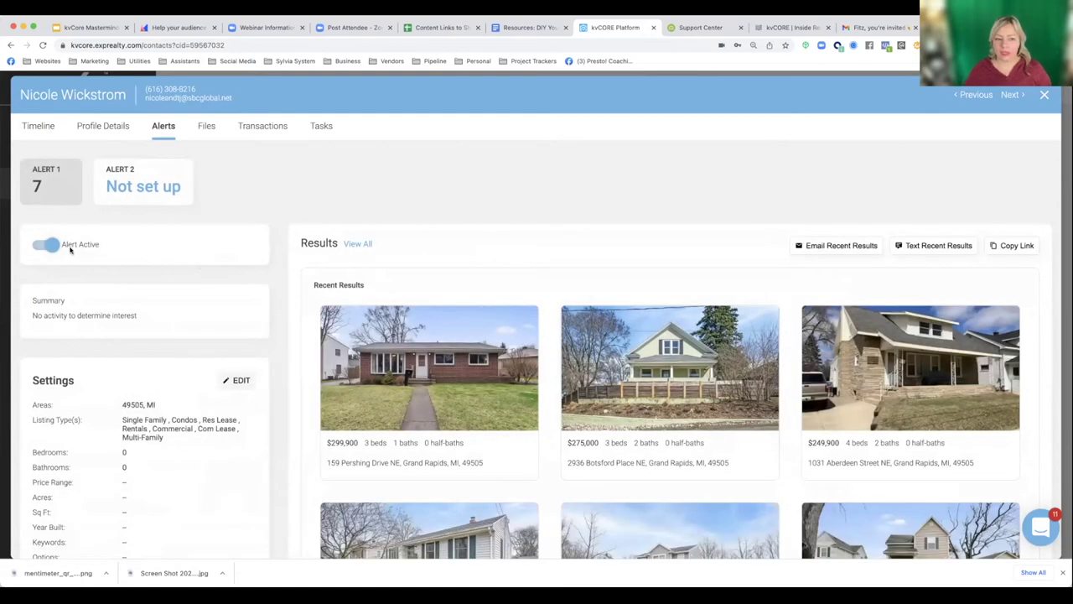
left_click(1043, 95)
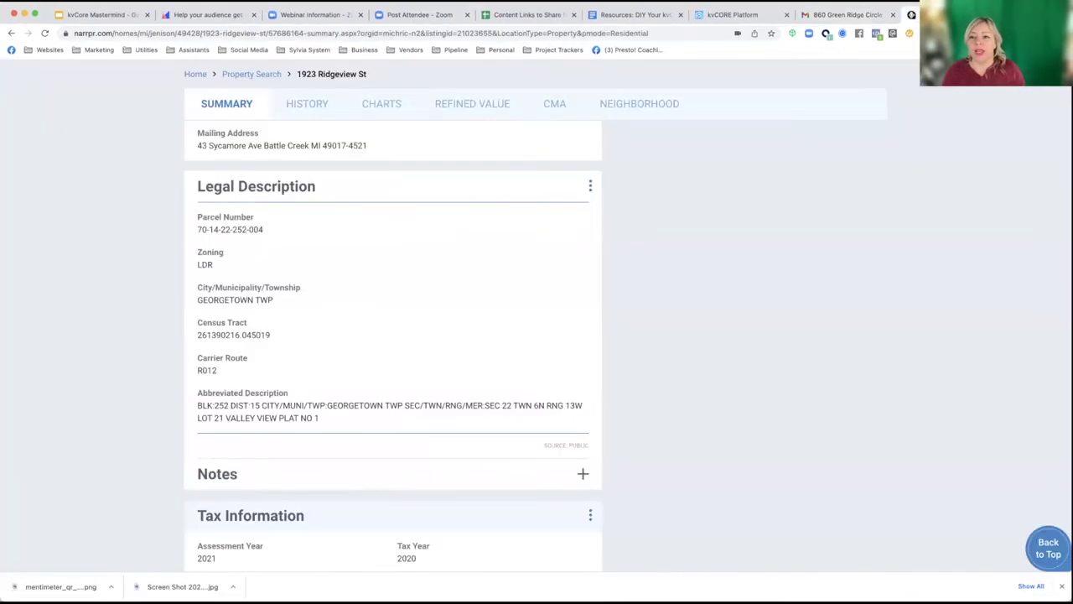
- Switch to Gmail, return to the inbox, and open the website invitation email with the emoji in its subject
key("ctrl+shift+Tab")
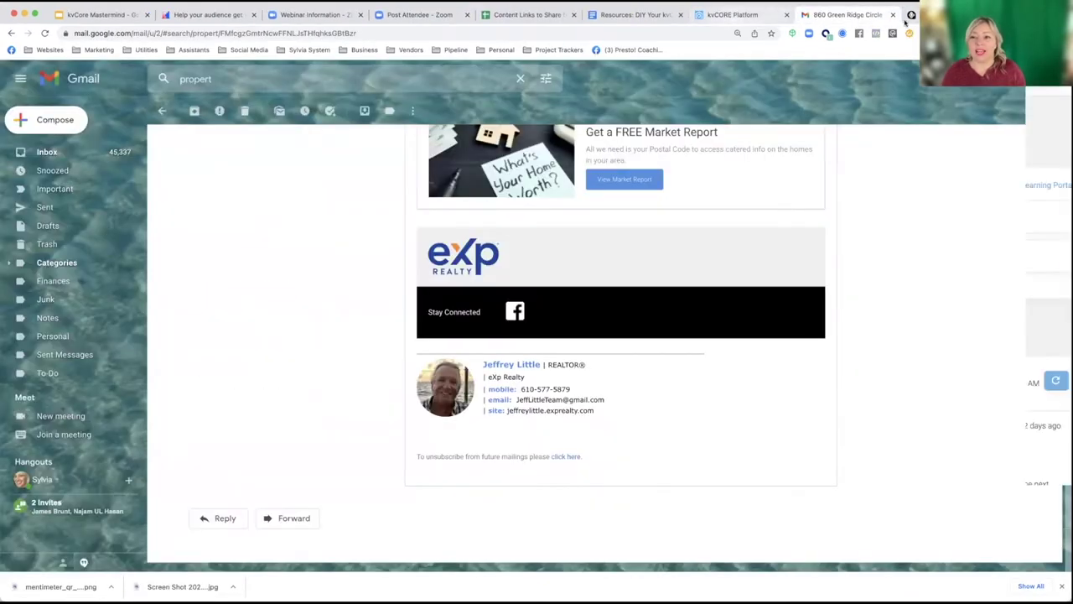
key("ctrl+shift+Tab")
key("ctrl+Tab")
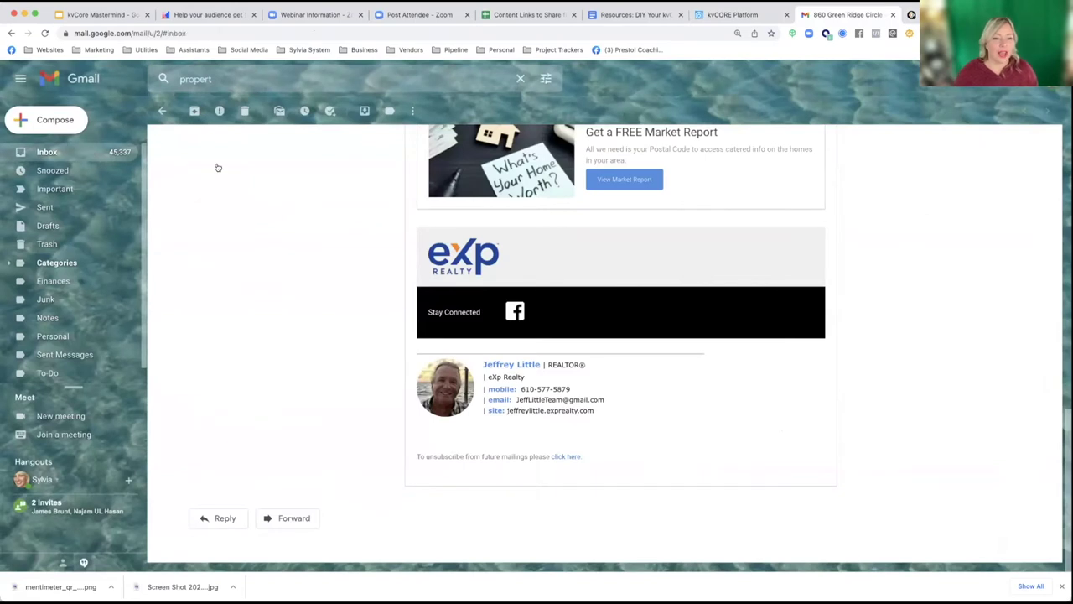
key("u")
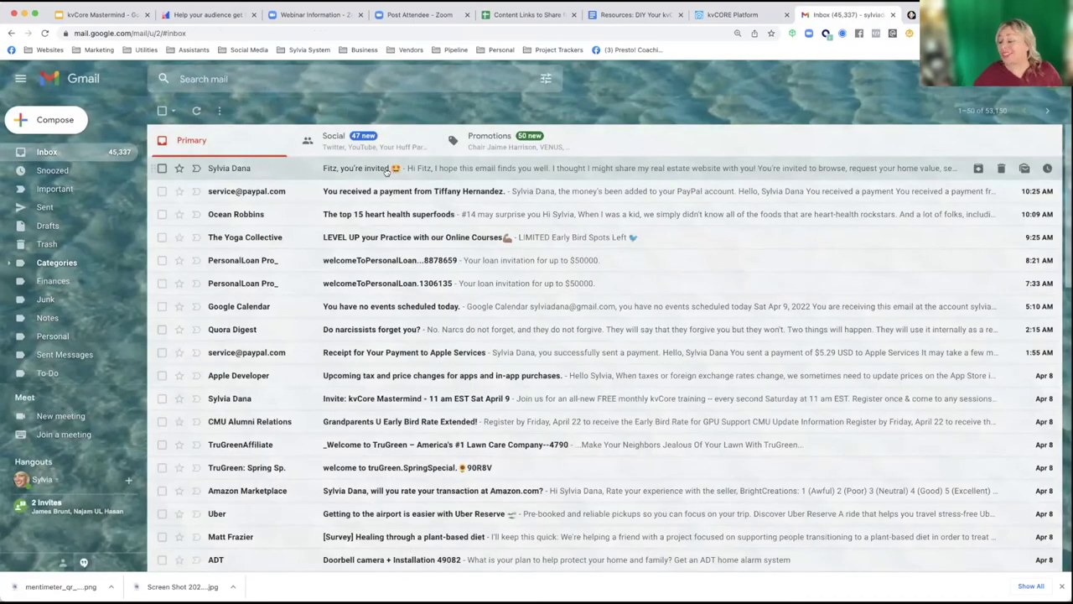
left_click(380, 170)
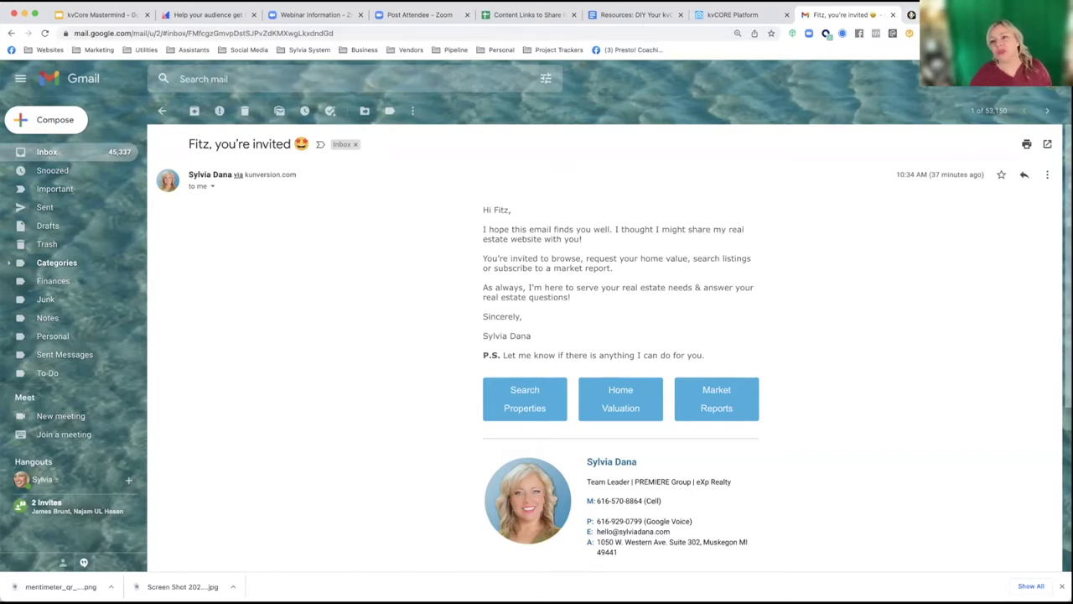
- Switch to kvCORE and start a new email to the KVFacebookPaid buyer lead from the Smart CRM contact record
left_click(729, 15)
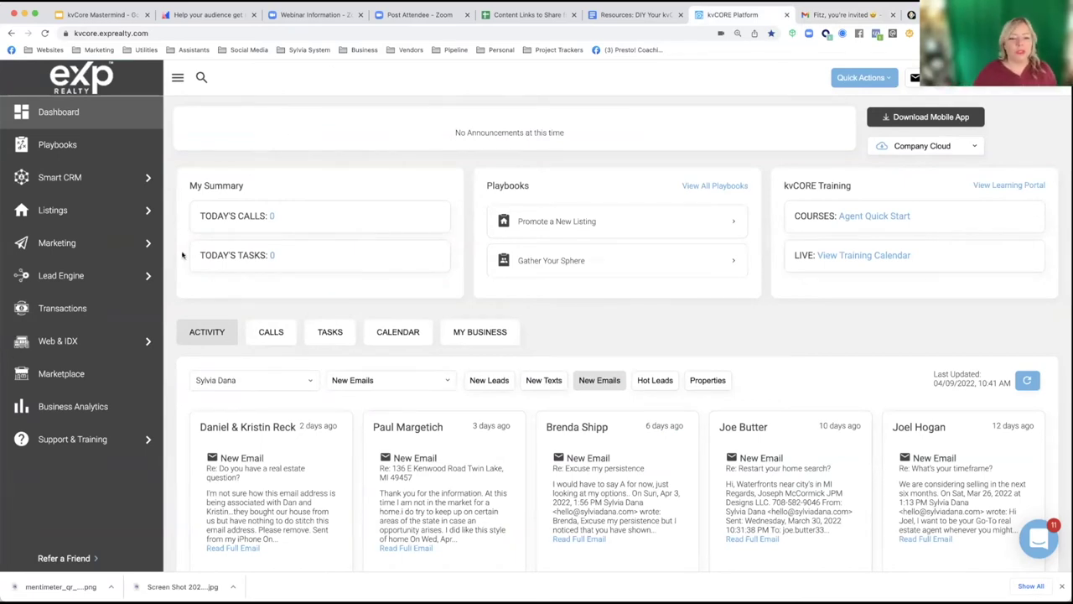
left_click(57, 179)
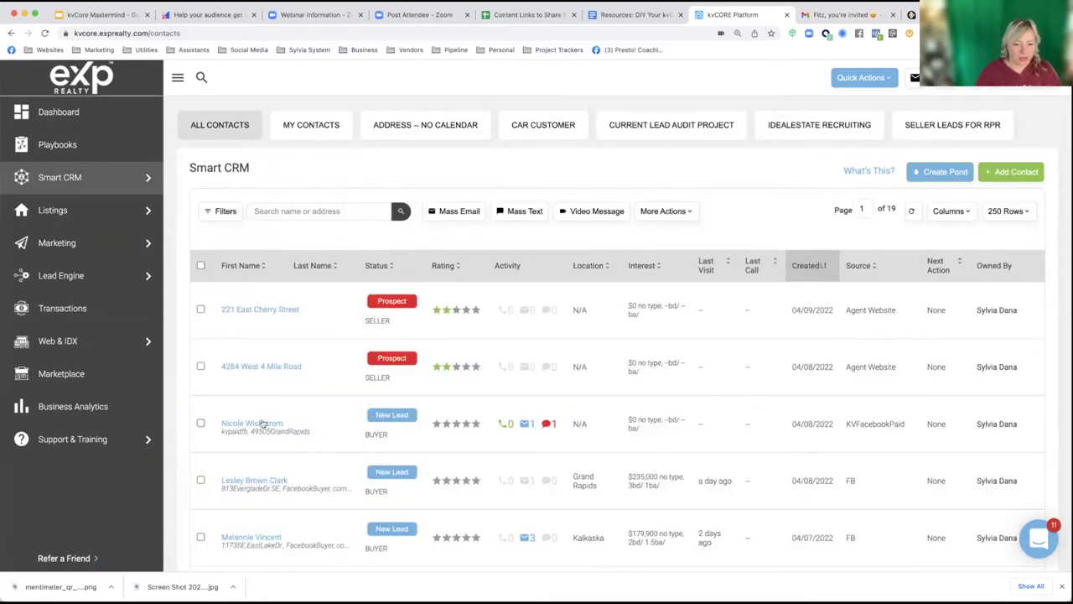
left_click(262, 424)
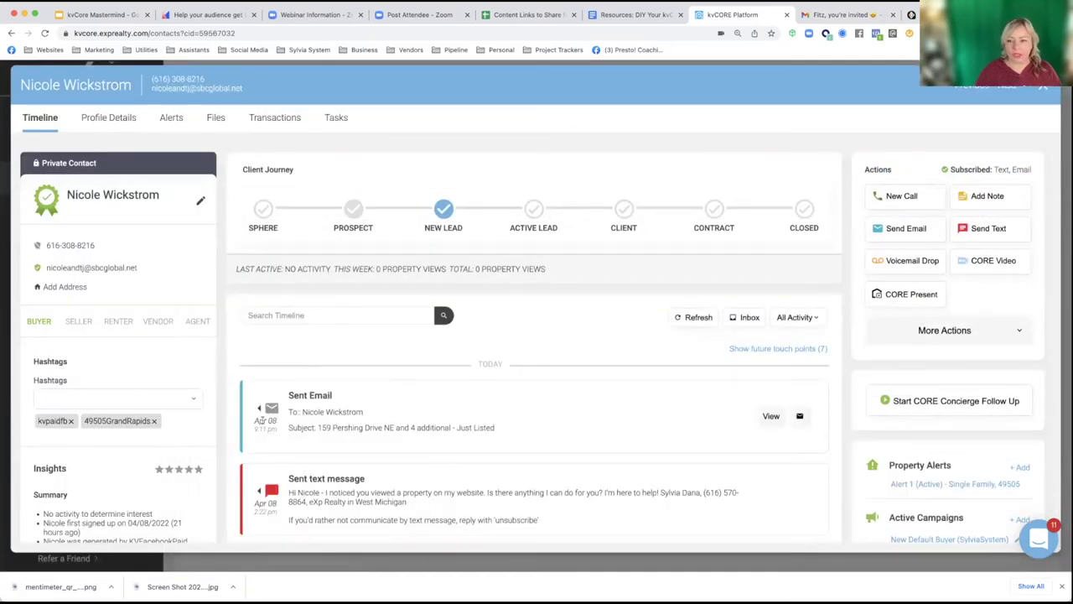
left_click(920, 227)
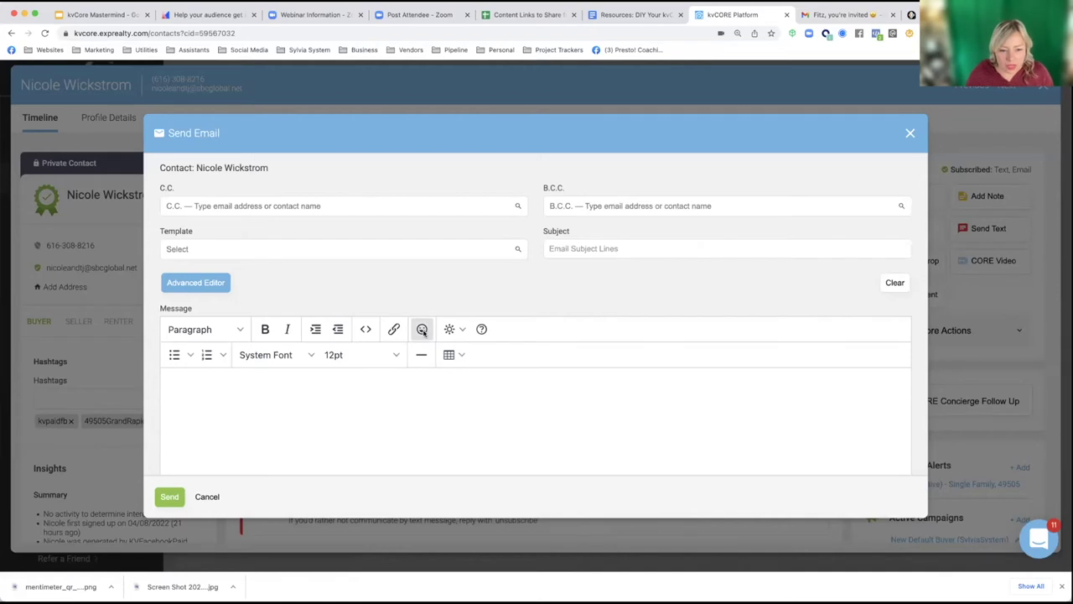
- Insert a heart-eyes emoji into the message body of the email draft
left_click(201, 376)
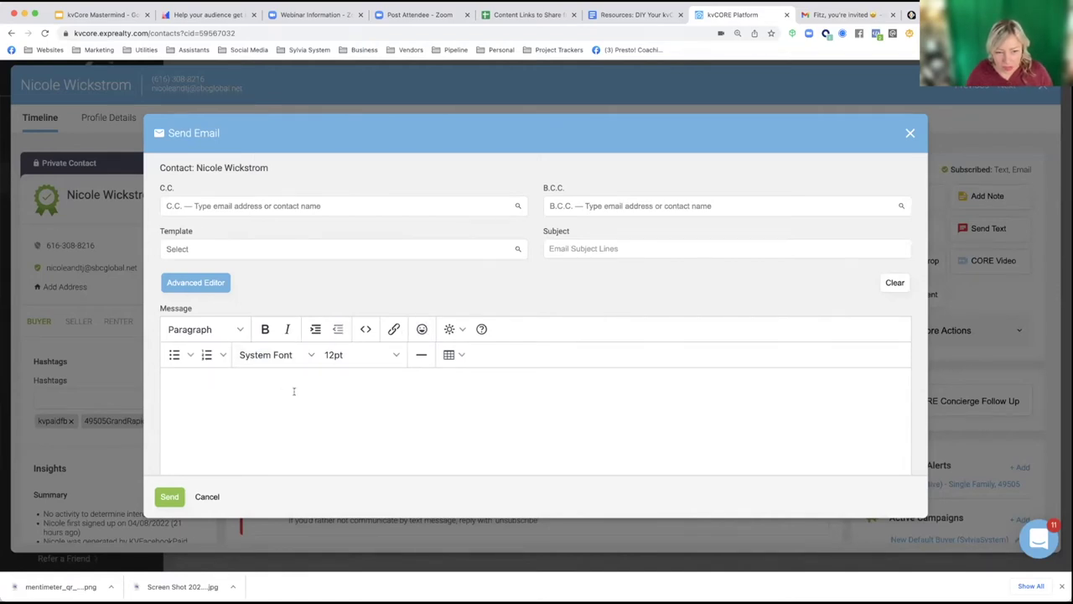
left_click(422, 329)
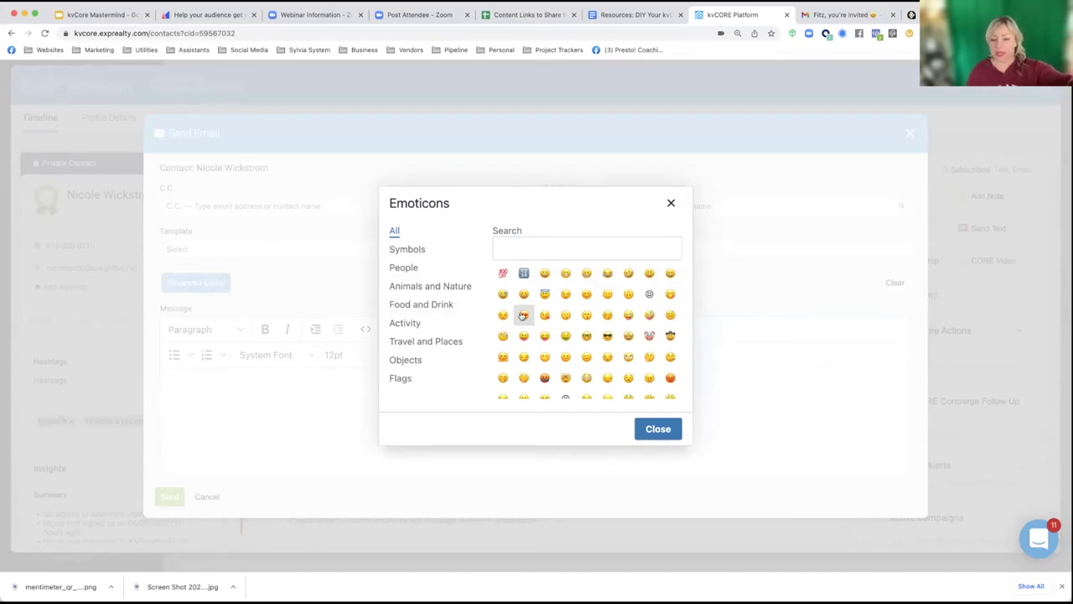
left_click(522, 314)
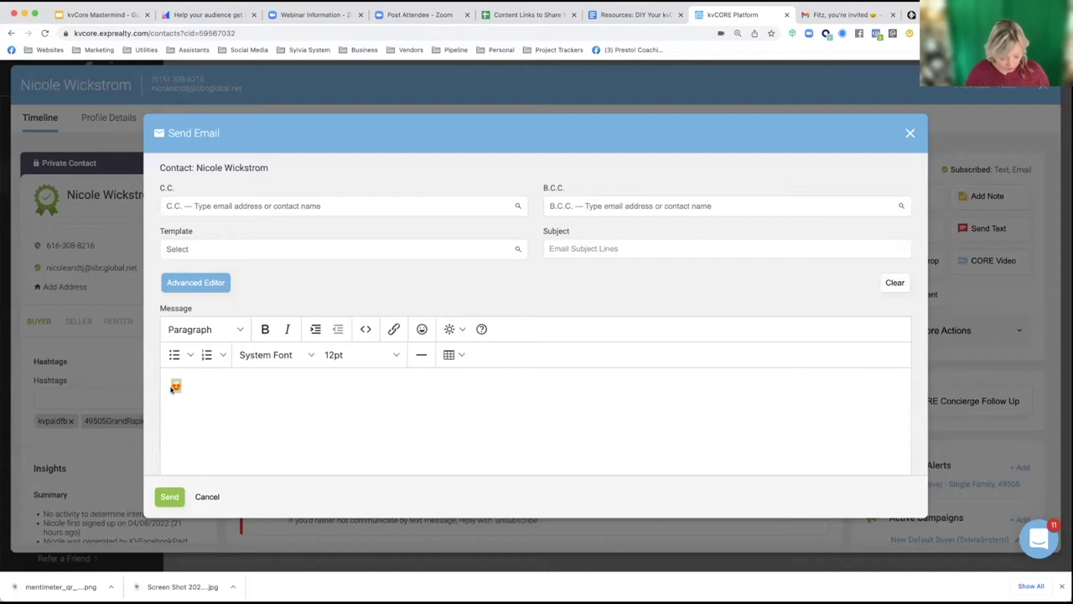
- Try a heart-eyes emoji in the email's subject line, remove it, discard the draft, and close the contact record
left_click(549, 250)
type("😍")
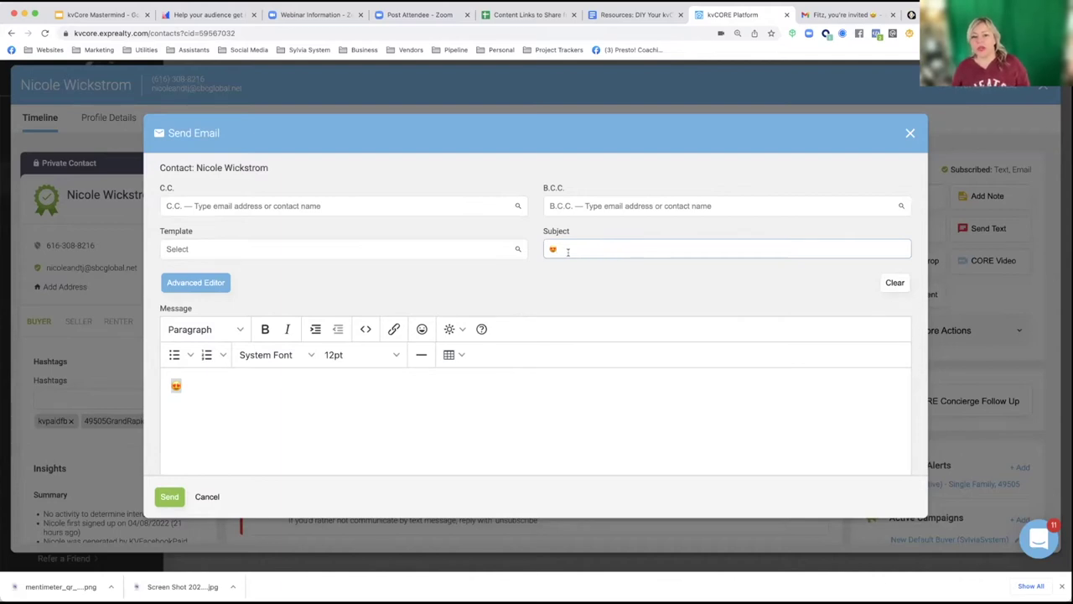
key("BackSpace")
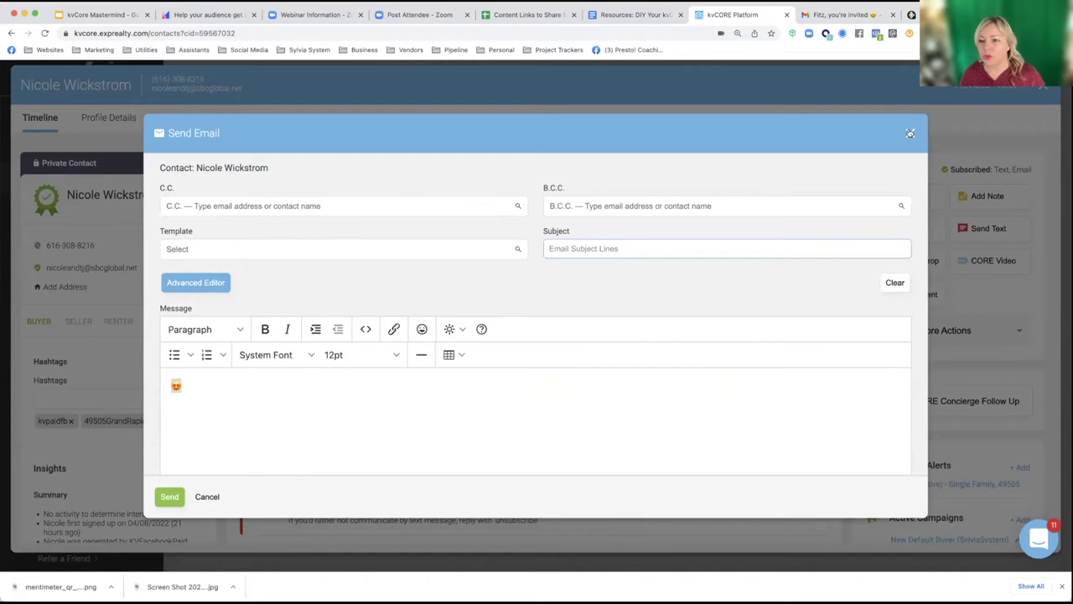
left_click(910, 133)
left_click(508, 307)
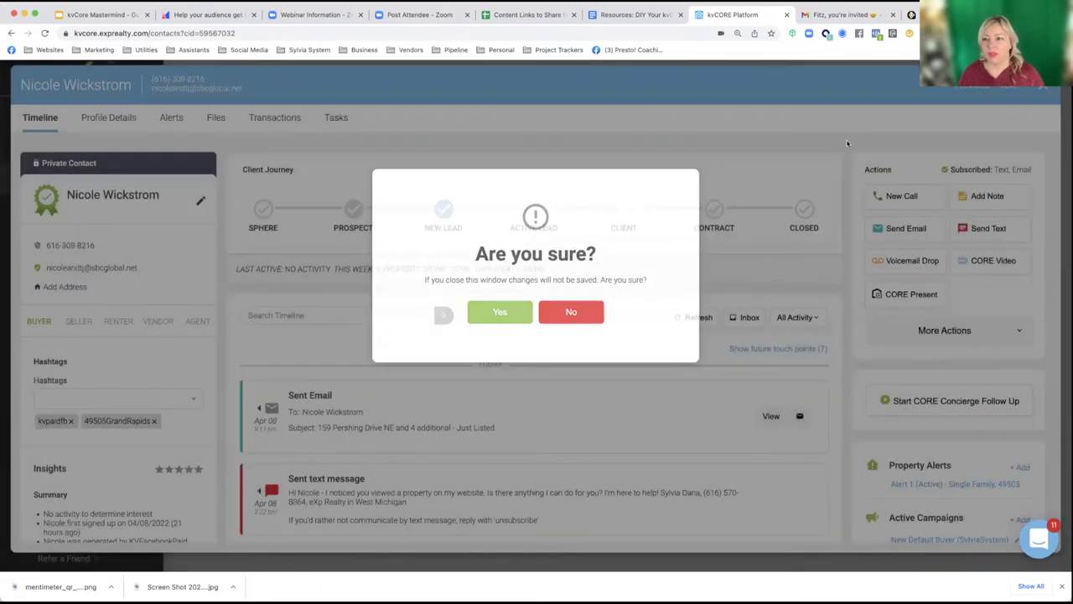
left_click(1043, 86)
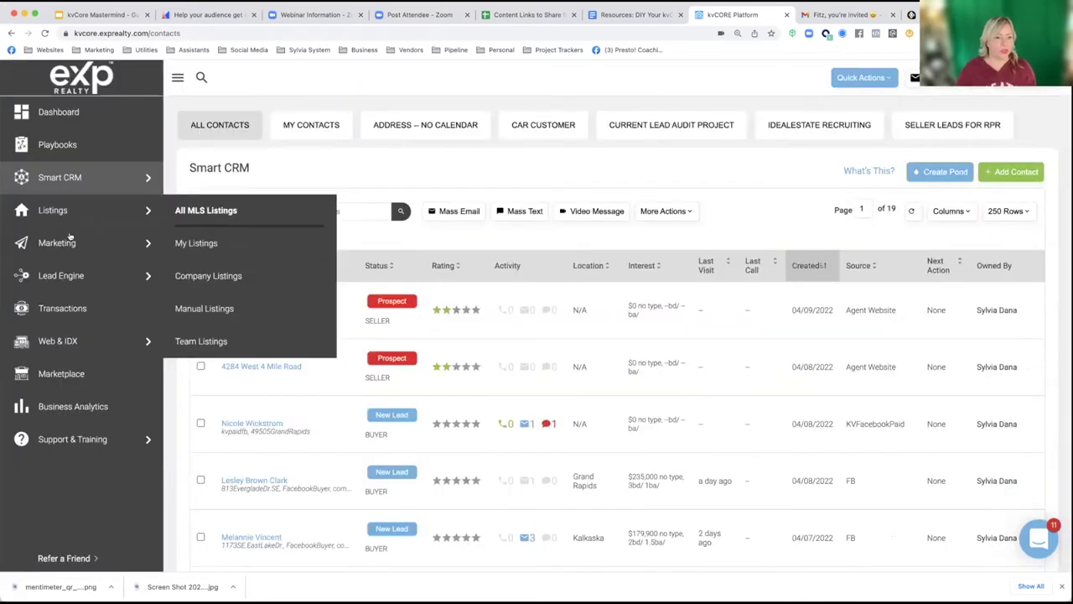
- Search the Smart Campaigns email templates for "website" and open Website Intro Email (SylviaSystem) for editing
mouse_move(57, 249)
left_click(199, 275)
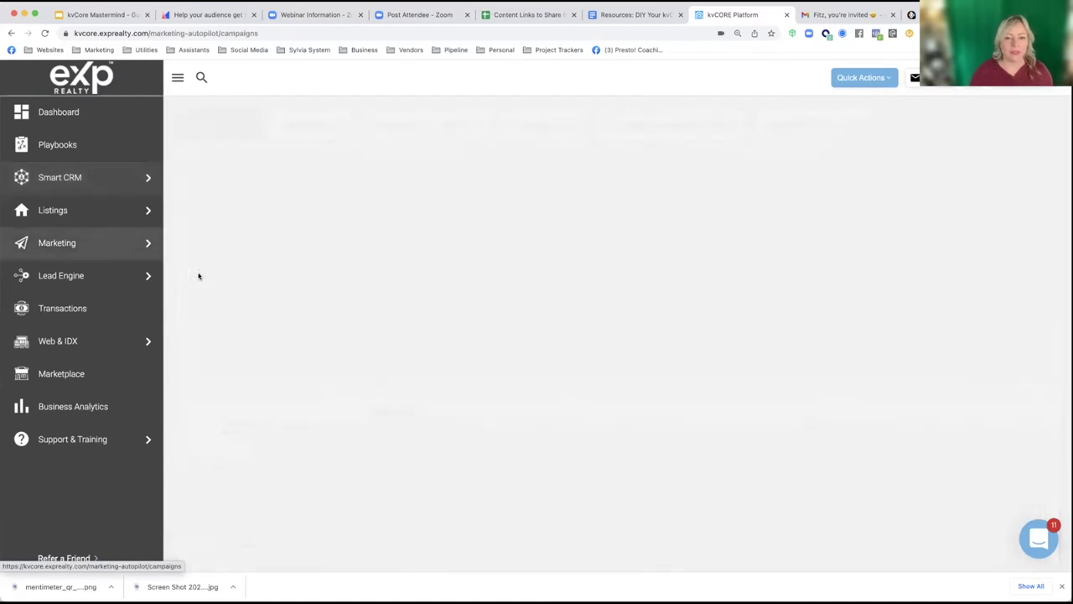
left_click(388, 192)
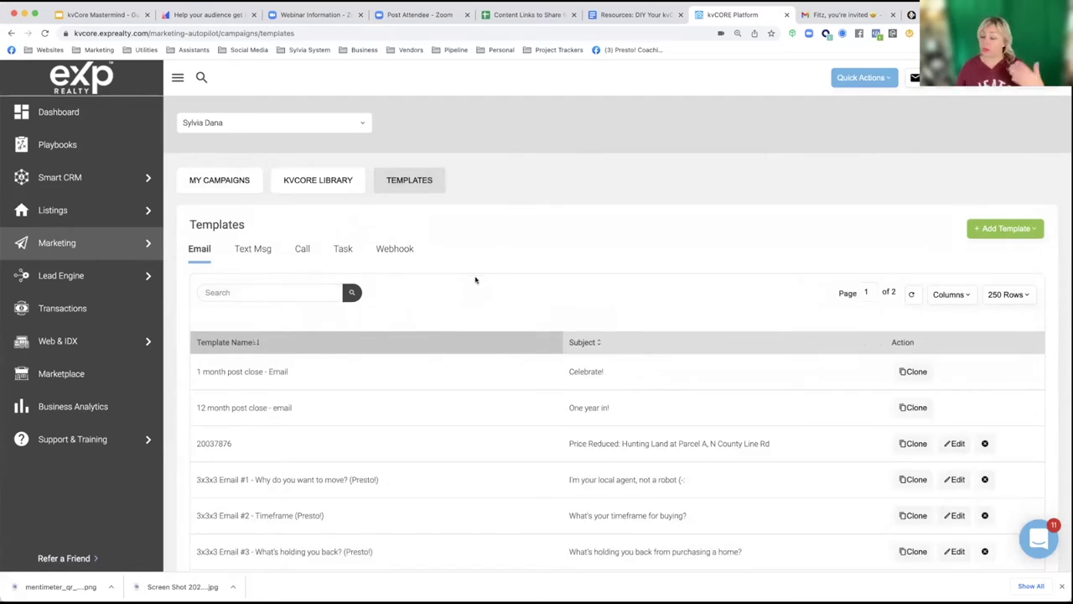
left_click(269, 292)
type("website")
key("Return")
scroll(826, 453, "down", 2)
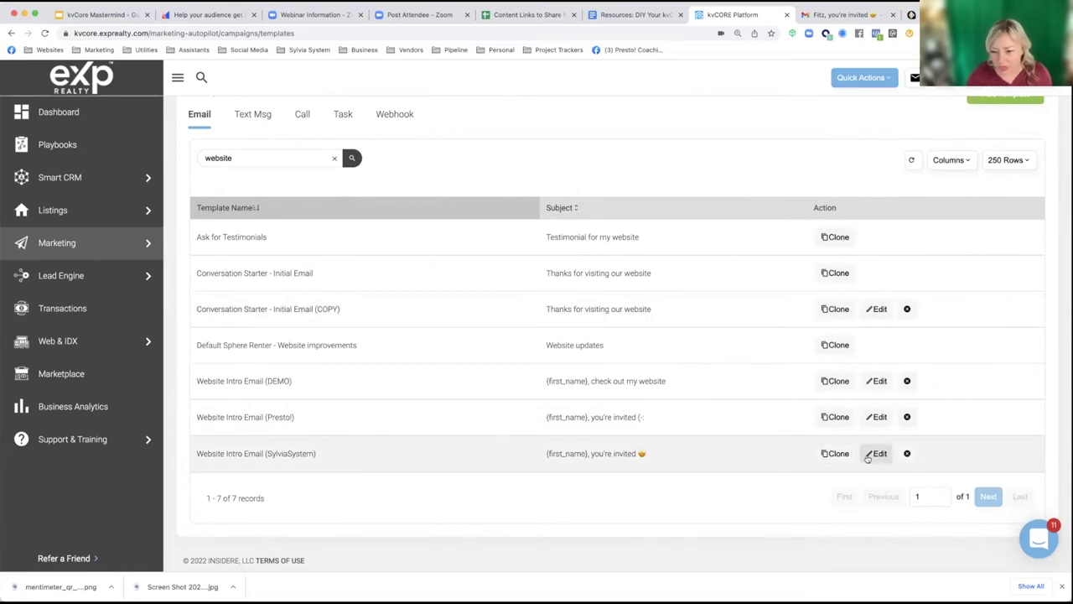
left_click(868, 457)
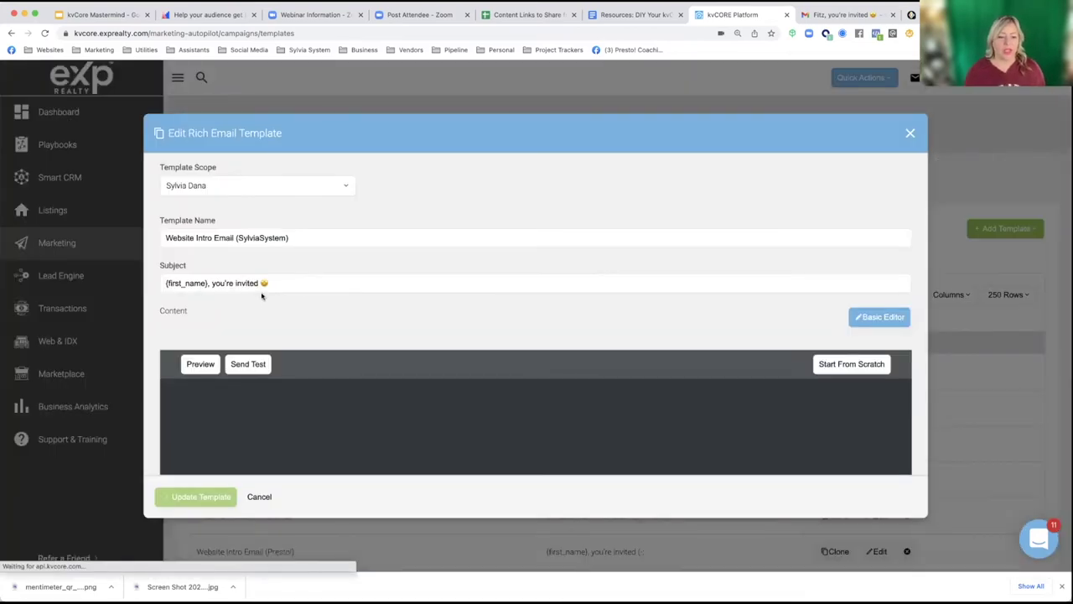
- Try inserting an emoji after the word "website" in the template's body text and remove it
scroll(463, 367, "down", 5)
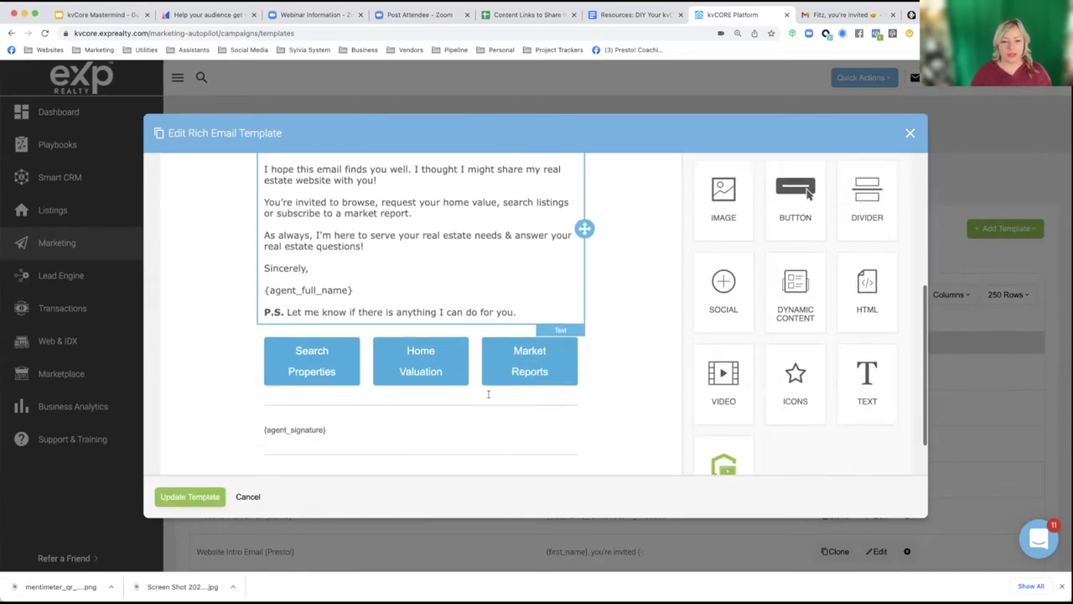
scroll(488, 394, "up", 2)
left_click(334, 288)
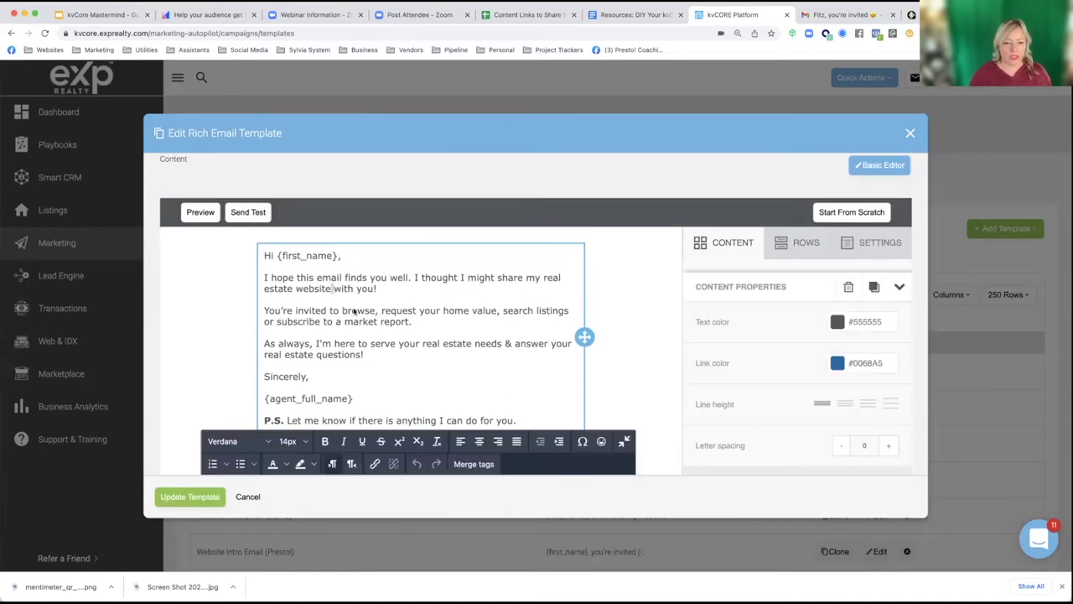
left_click(600, 442)
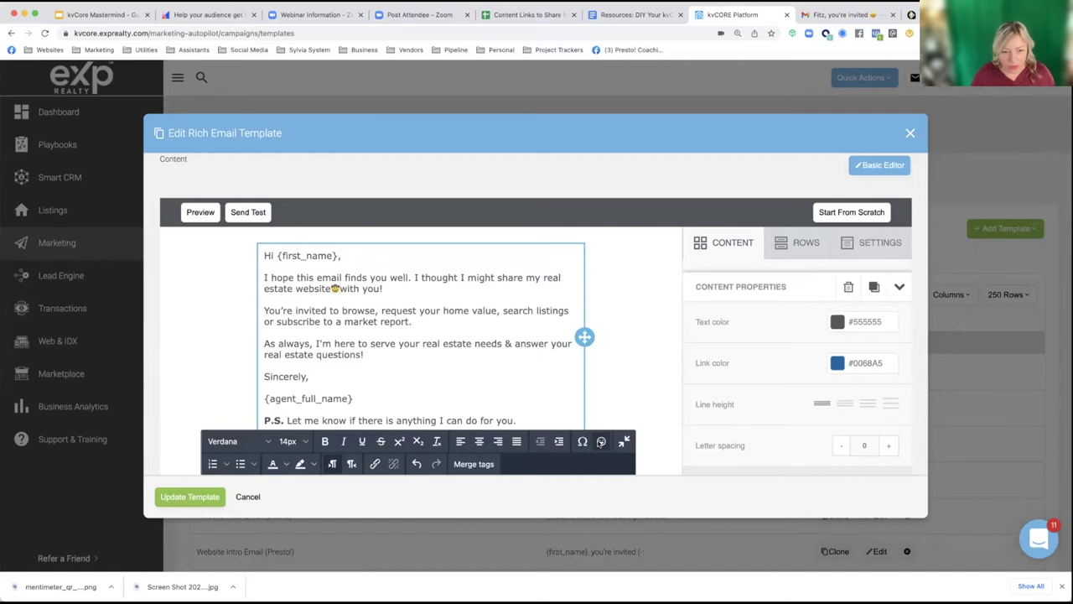
key("BackSpace")
scroll(271, 250, "up", 3)
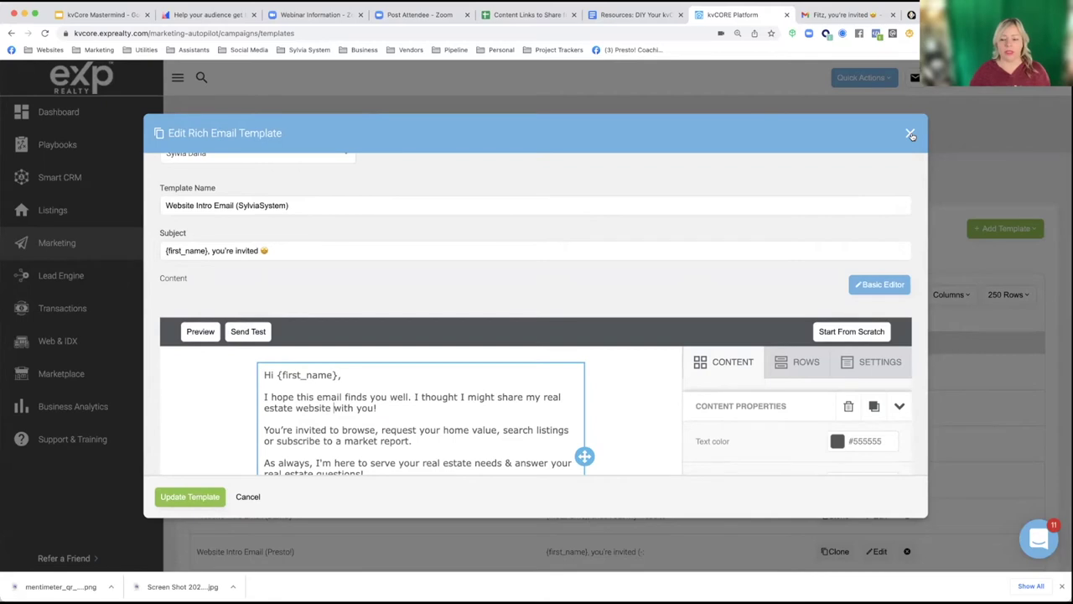
- Save the Website Intro Email (SylviaSystem) template and close its editor, returning to the template list
left_click(213, 497)
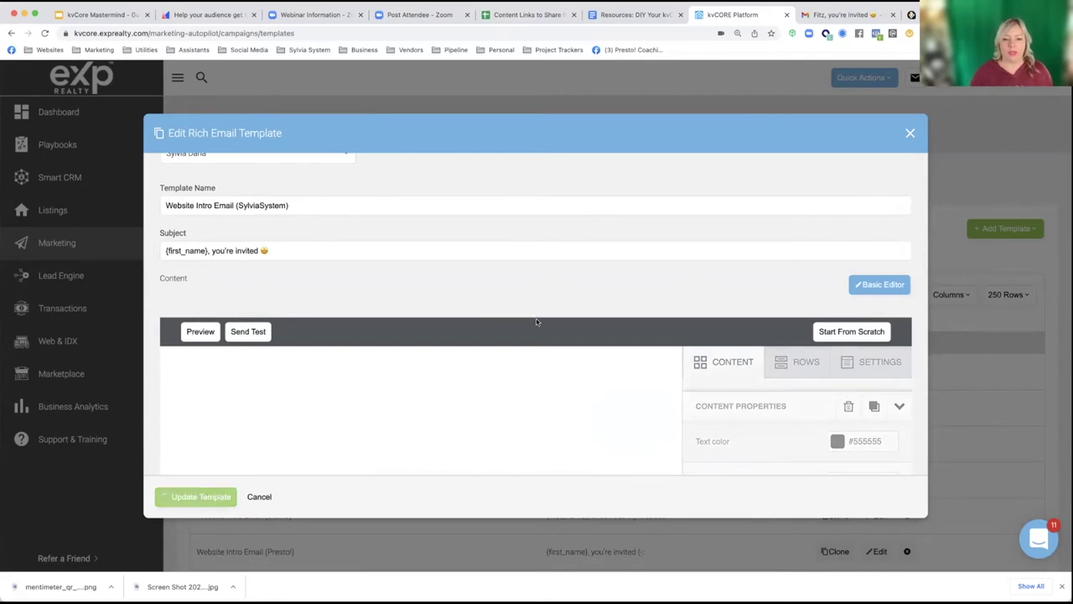
left_click(914, 133)
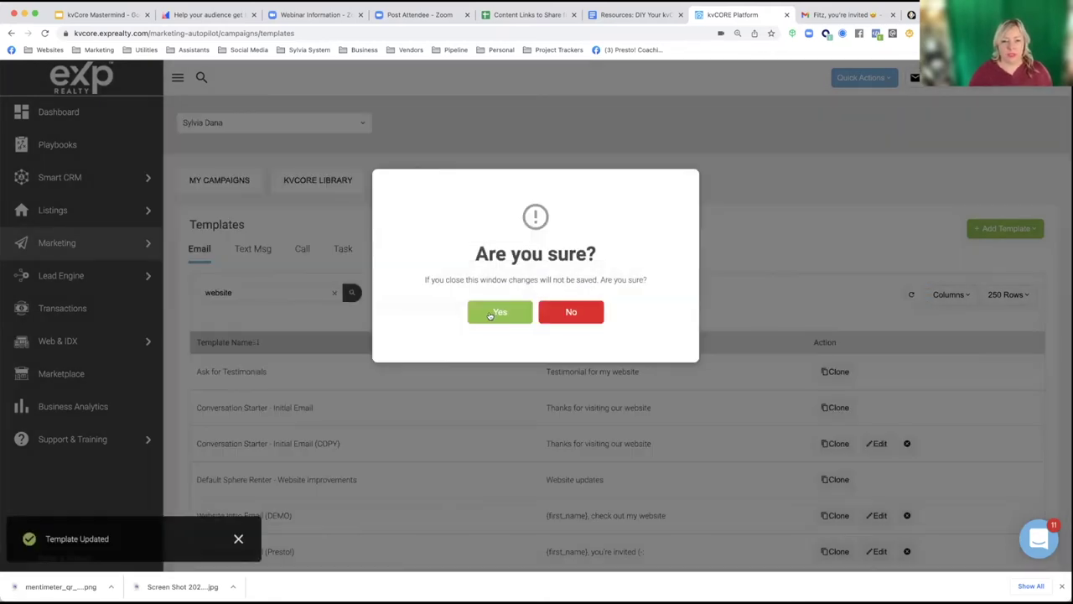
scroll(455, 338, "down", 3)
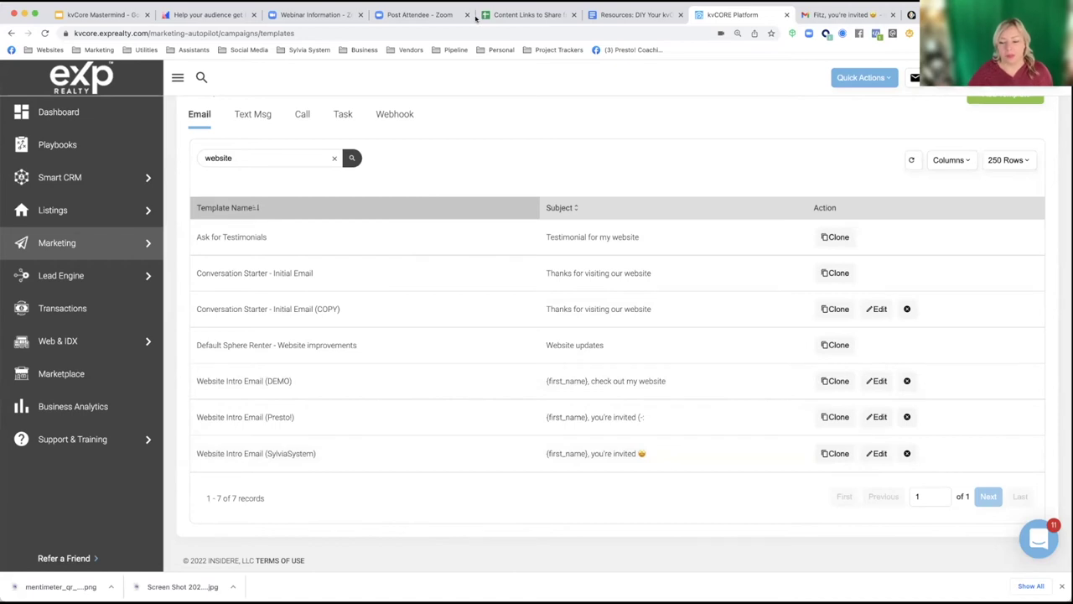
- Switch to the kvCore Mastermind presentation in Google Slides and check the list of updates on the Updates slide
left_click(104, 14)
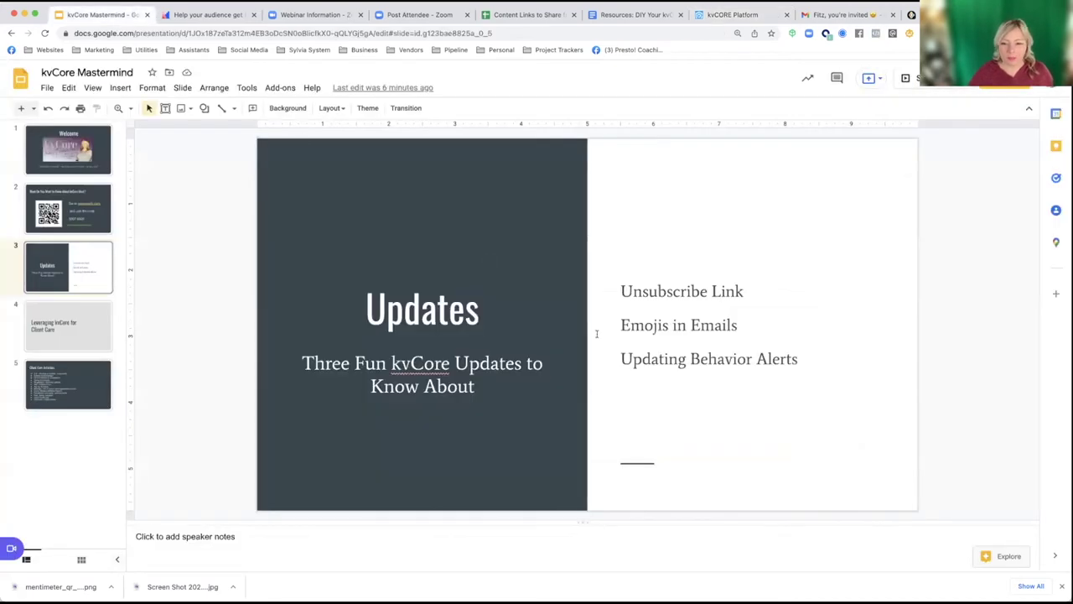
left_click(673, 367)
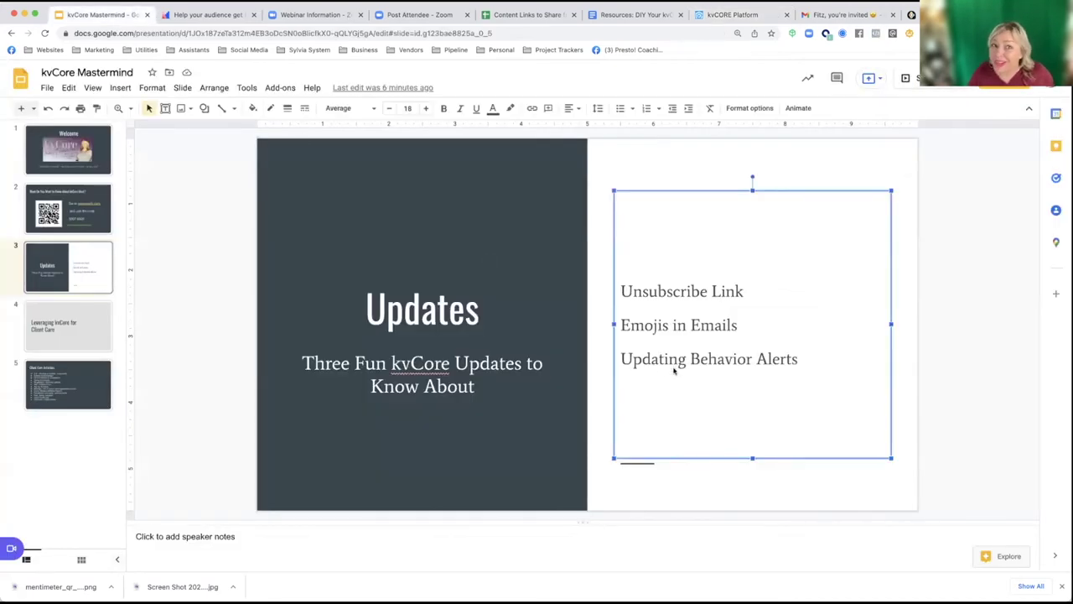
- Switch to the kvCORE Platform and open the Behavioral Automation settings from the Marketing tools
left_click(732, 14)
mouse_move(126, 234)
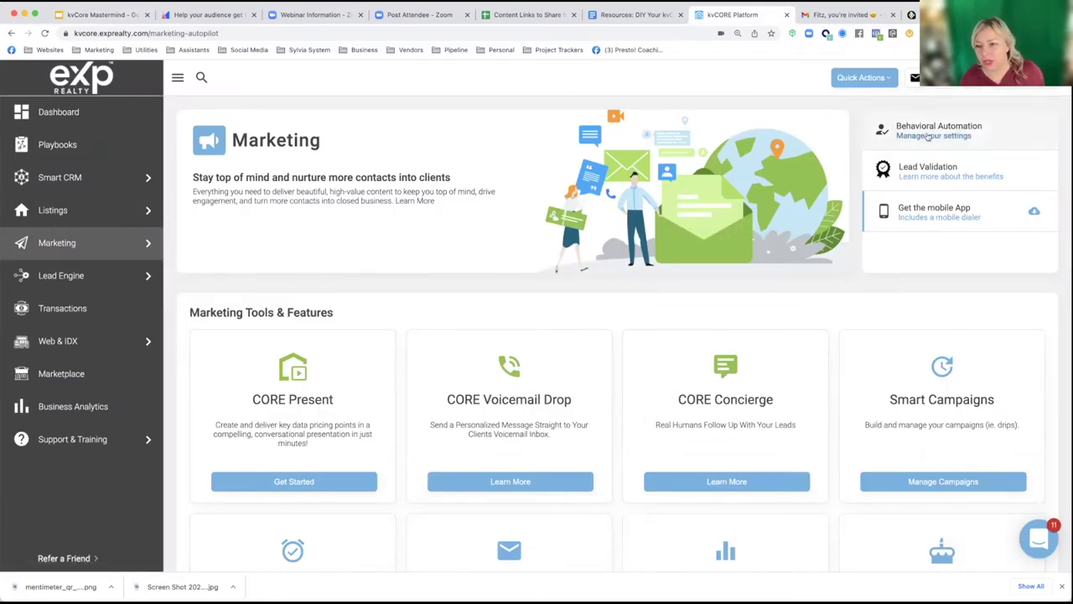
scroll(857, 294, "down", 2)
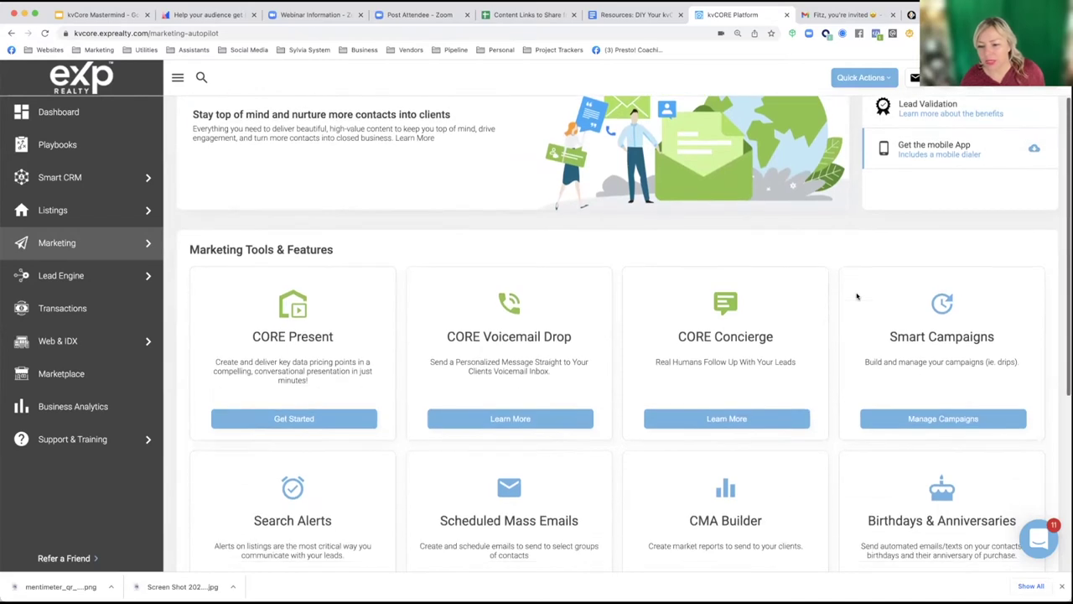
scroll(857, 295, "down", 5)
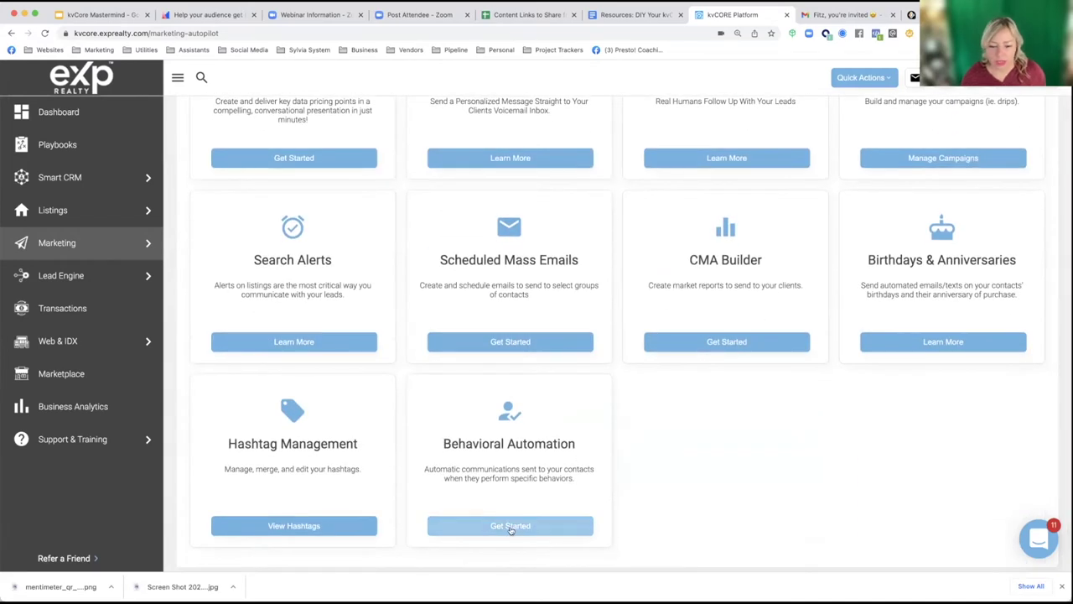
left_click(510, 526)
- Review the contact statuses and the listed lead behaviors that trigger automatic alerts
scroll(515, 515, "down", 5)
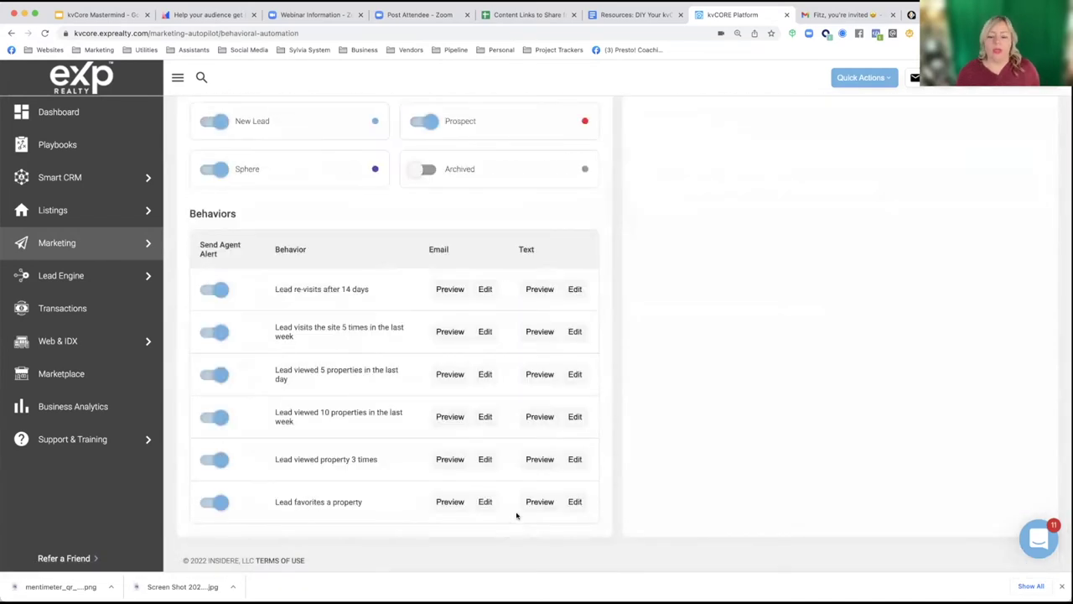
scroll(680, 447, "up", 5)
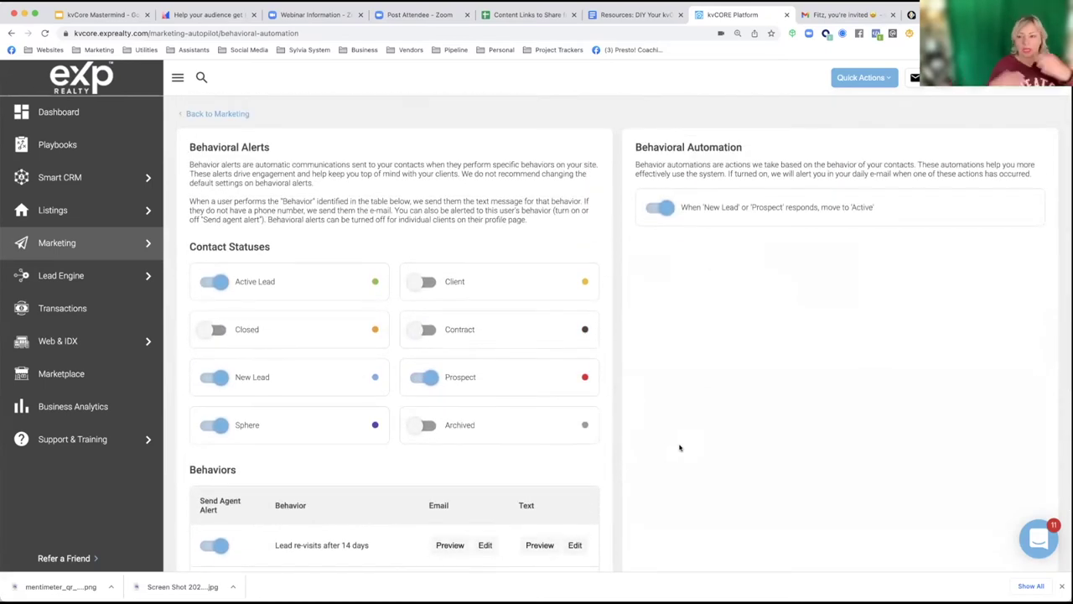
scroll(680, 448, "down", 5)
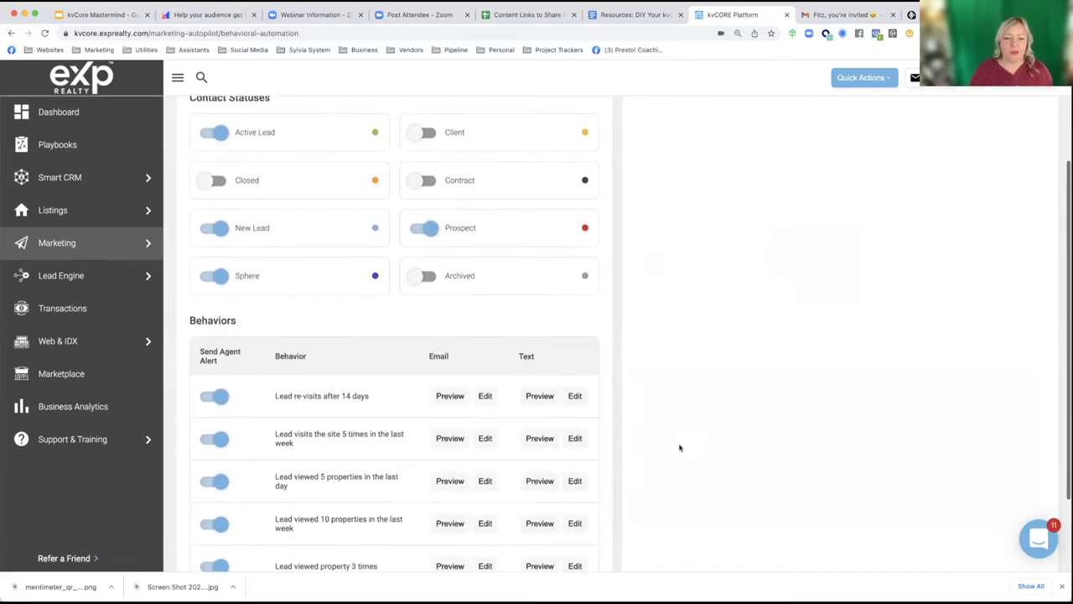
left_click_drag(274, 289, 362, 516)
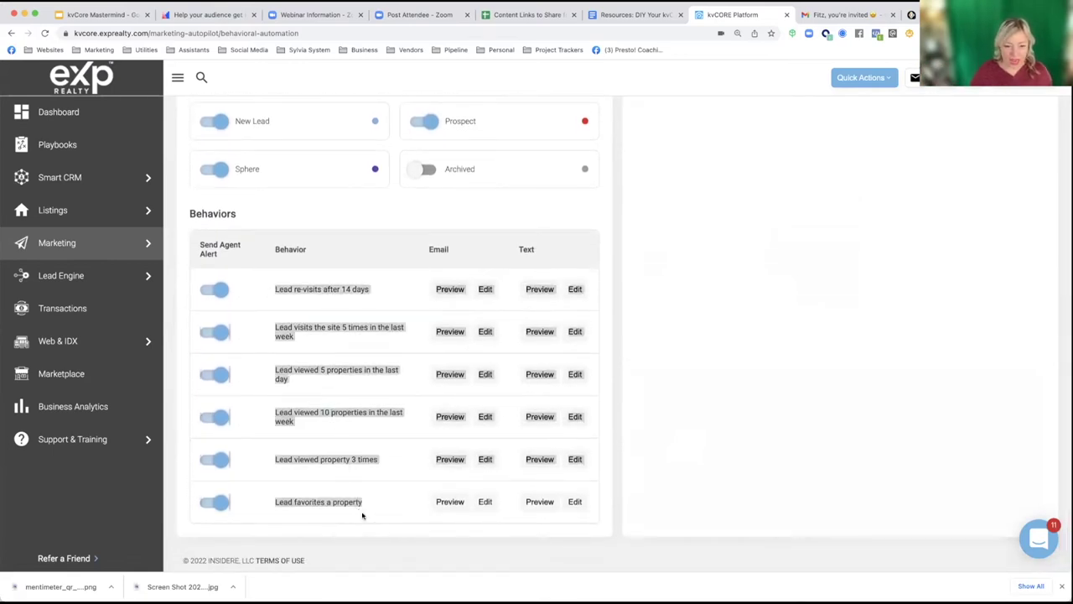
left_click(363, 484)
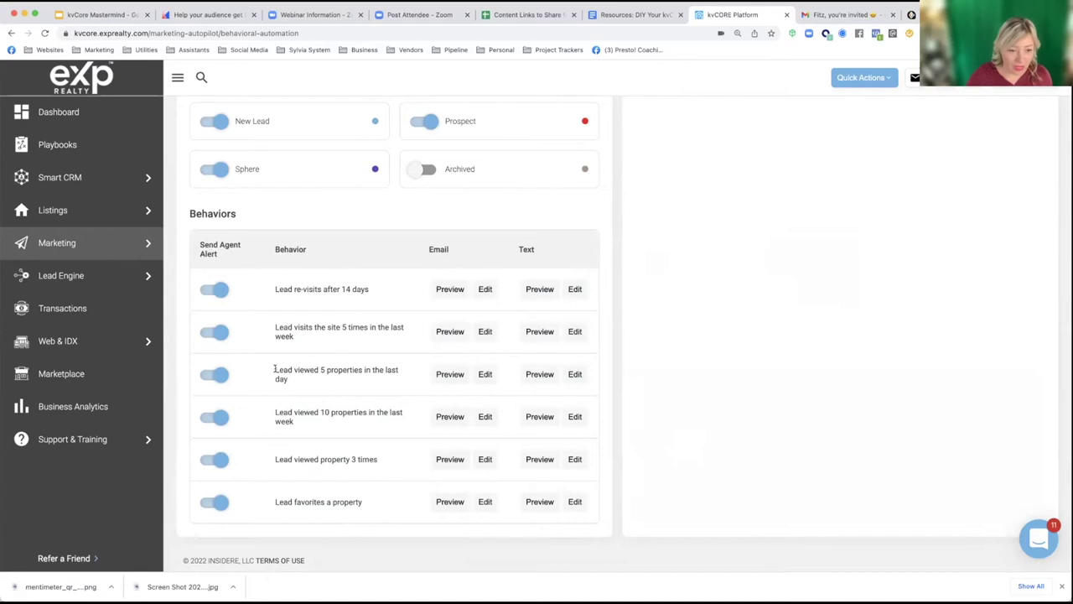
left_click_drag(274, 369, 307, 382)
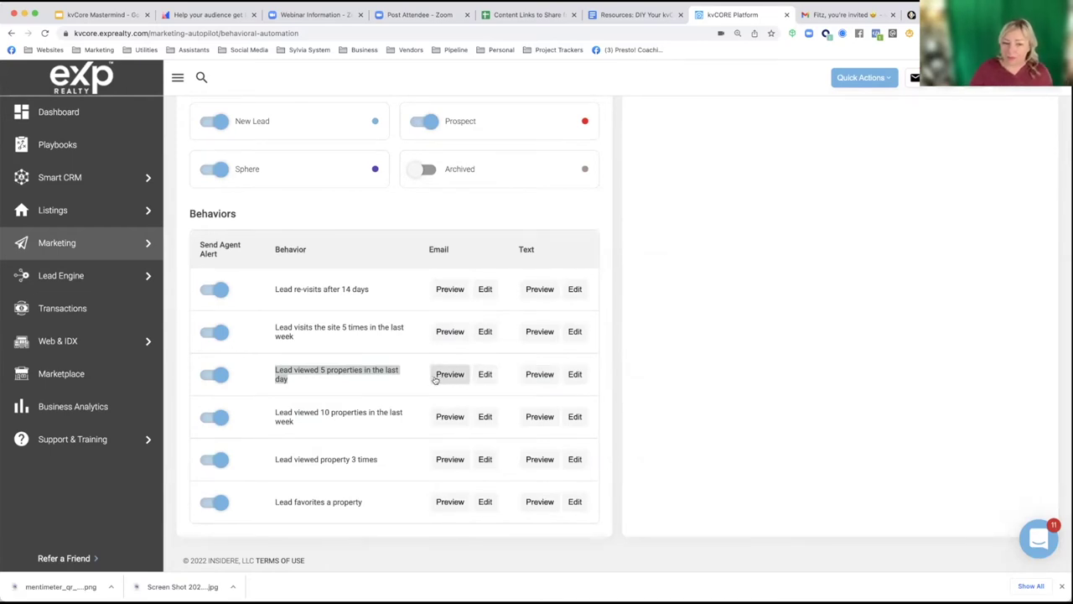
left_click(283, 323)
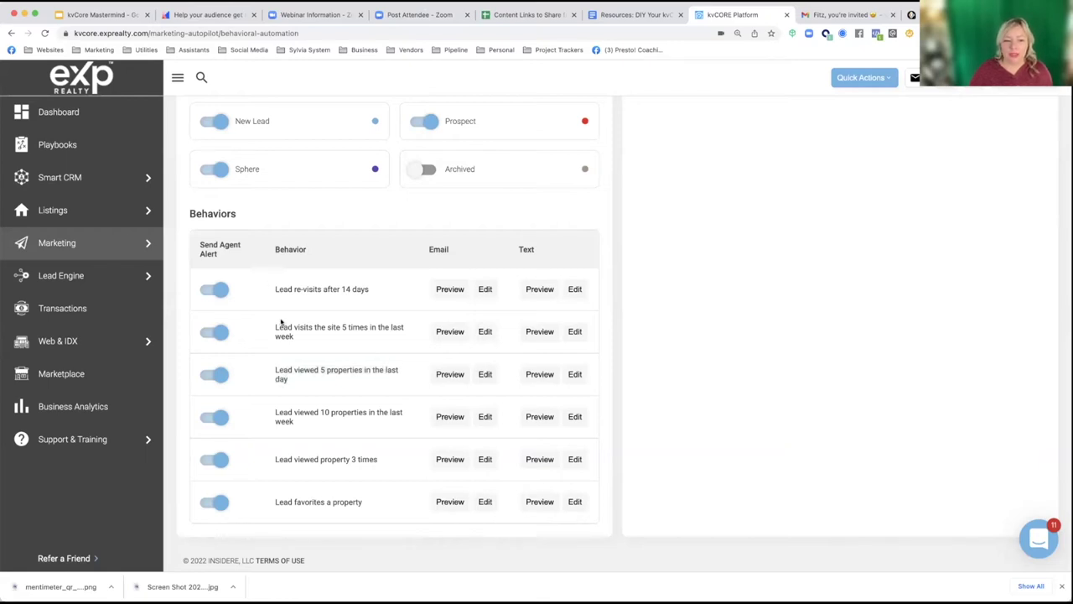
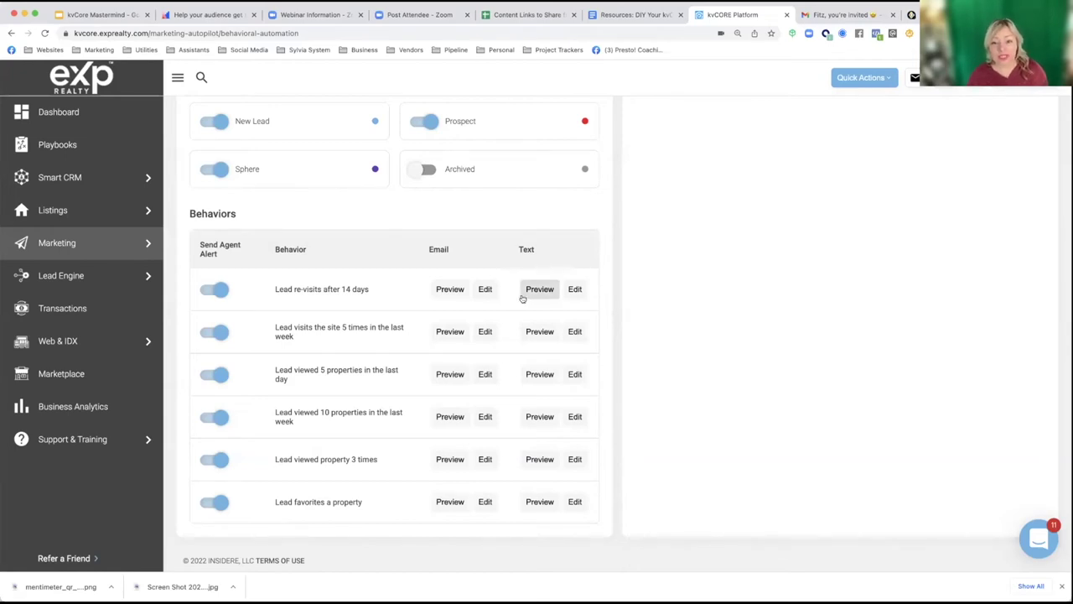
- Look at the text message for leads re-visiting after 14 days in its editor and preview, leaving both without saving
left_click(572, 290)
left_click(746, 132)
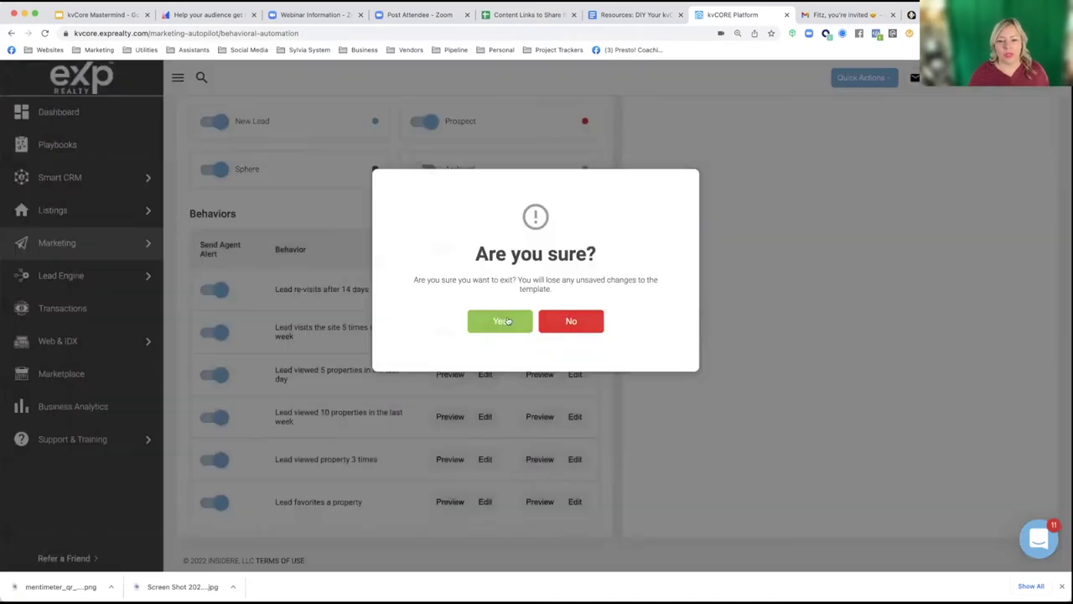
left_click(506, 319)
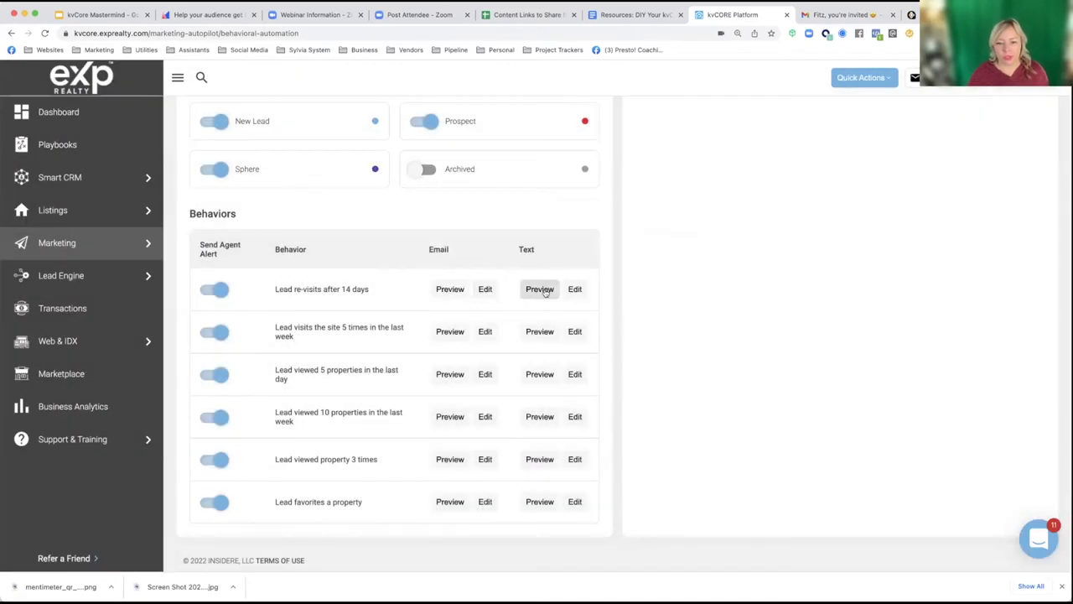
left_click(534, 290)
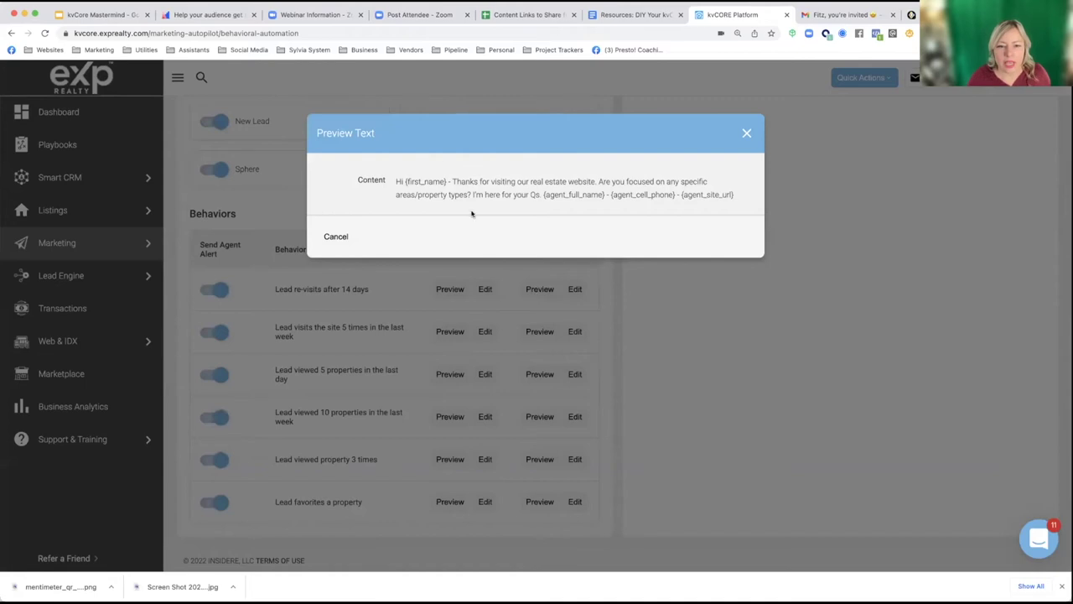
left_click(746, 135)
- Clear the text message for "Lead re-visits after 14 days" and reset it to the default template
left_click(575, 289)
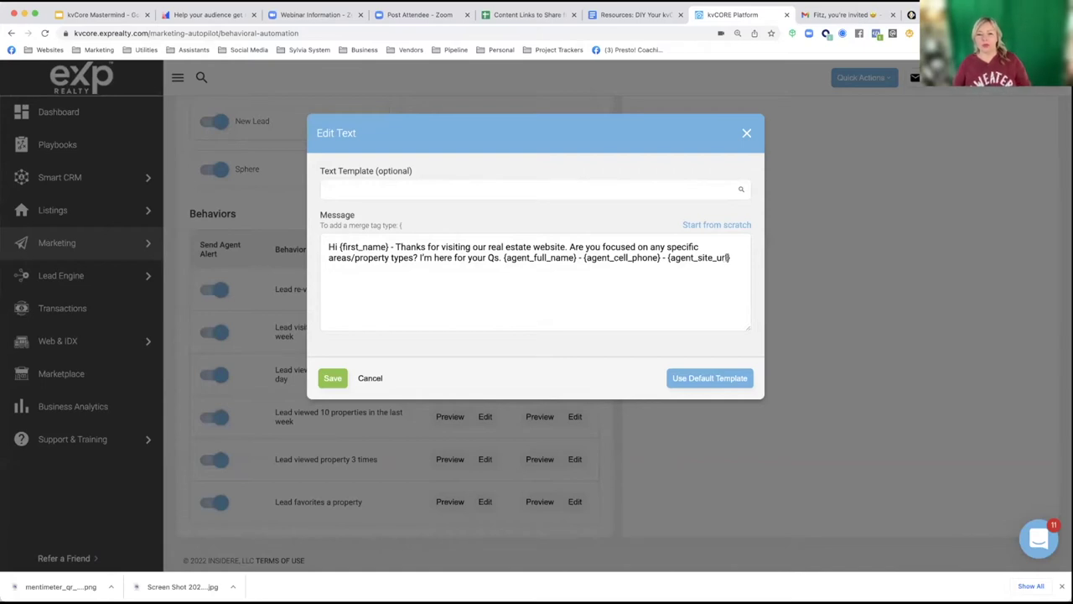
left_click_drag(727, 257, 320, 250)
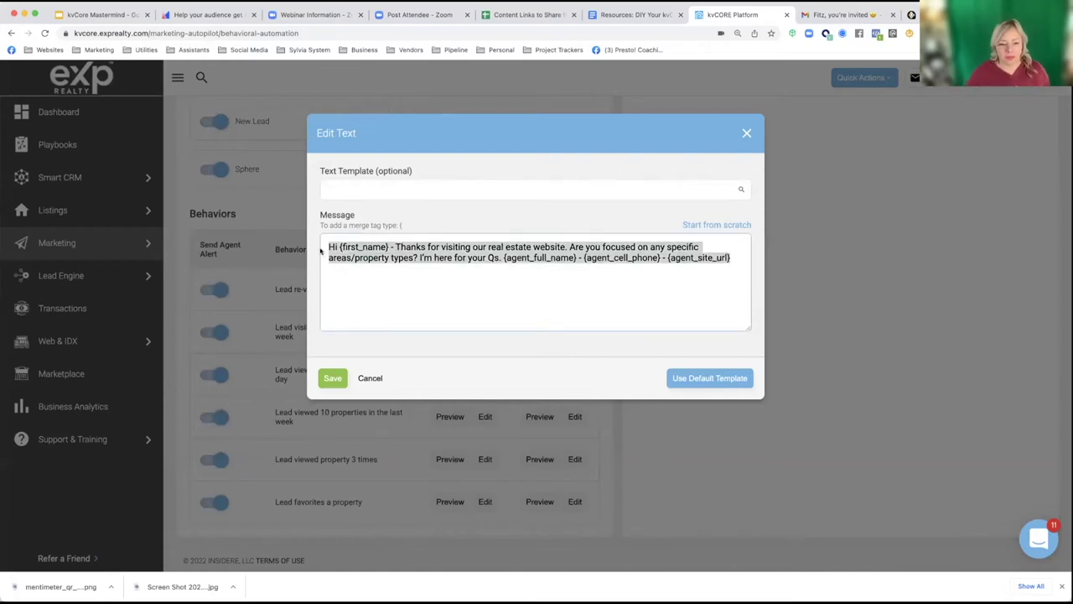
key("BackSpace")
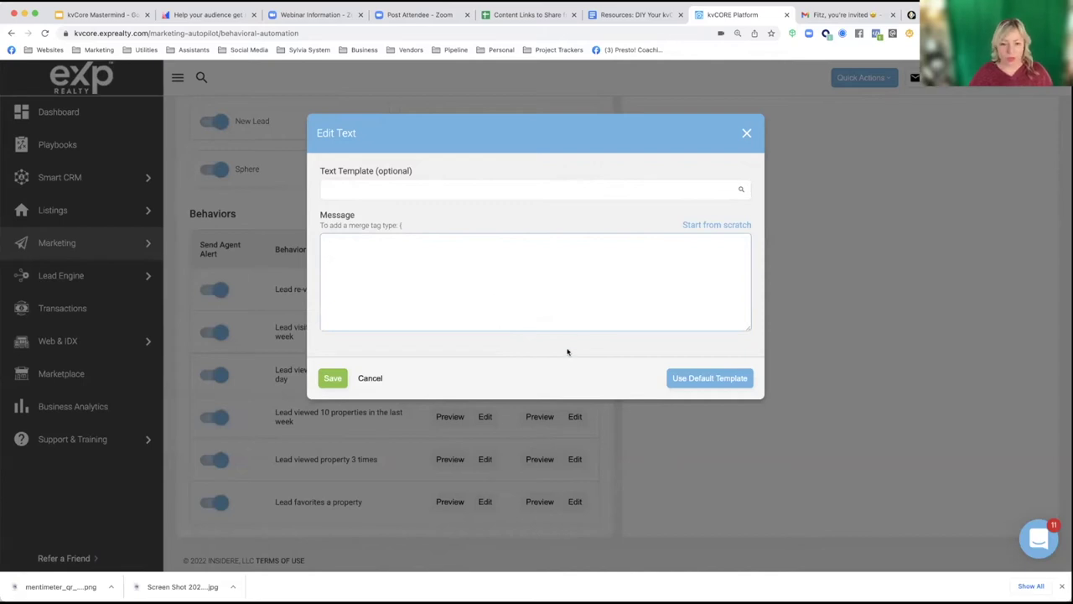
left_click(327, 378)
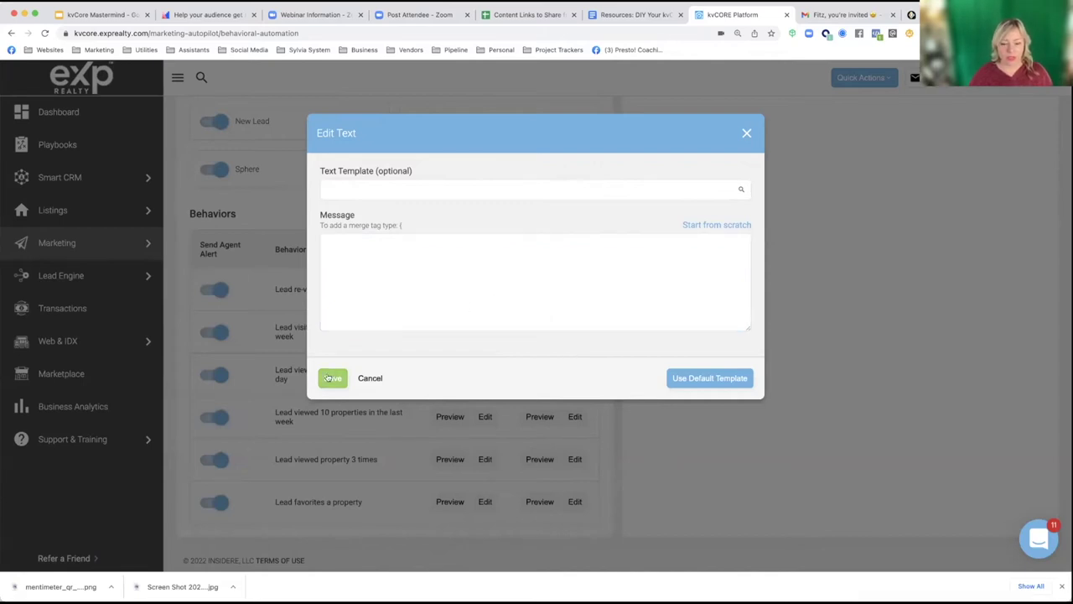
left_click(679, 392)
left_click(503, 328)
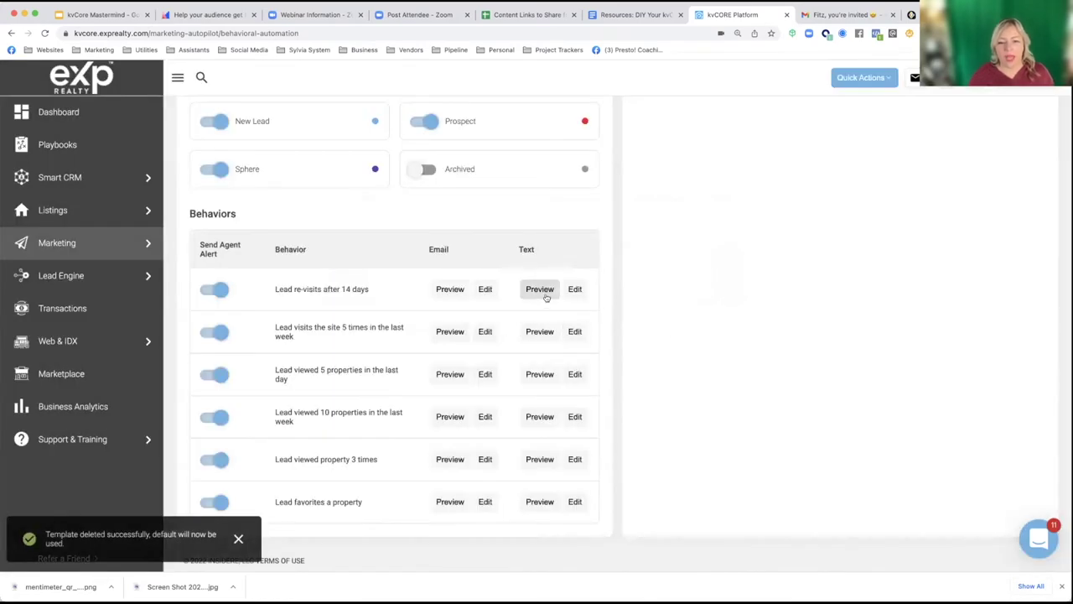
- Preview the text messages for 14-day re-visits, 5 weekly site visits, 5 properties viewed daily, a property viewed 3 times, and a favorited property
left_click(540, 289)
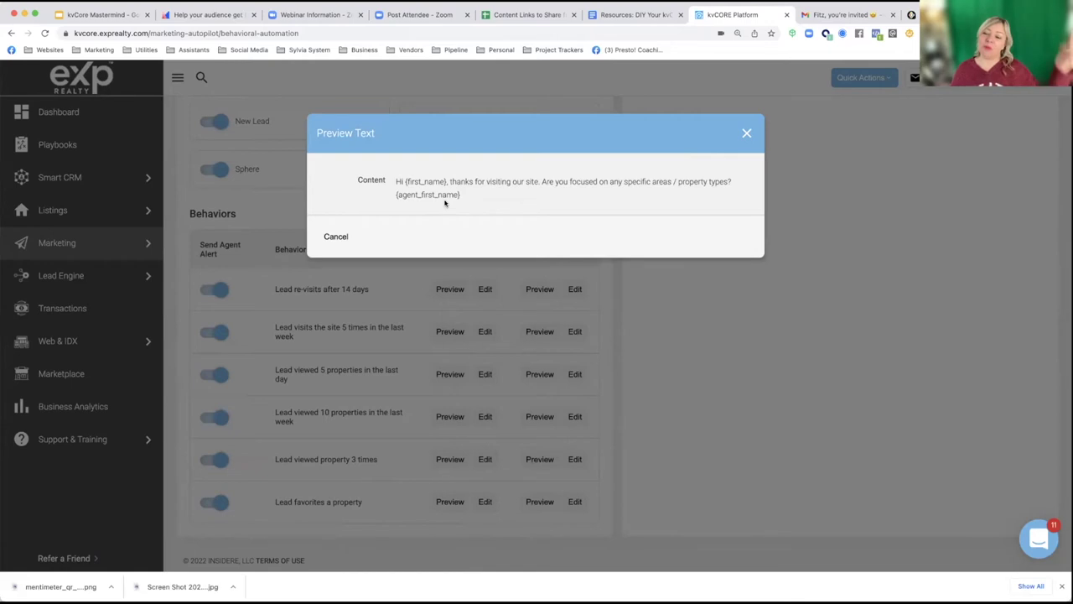
left_click(746, 133)
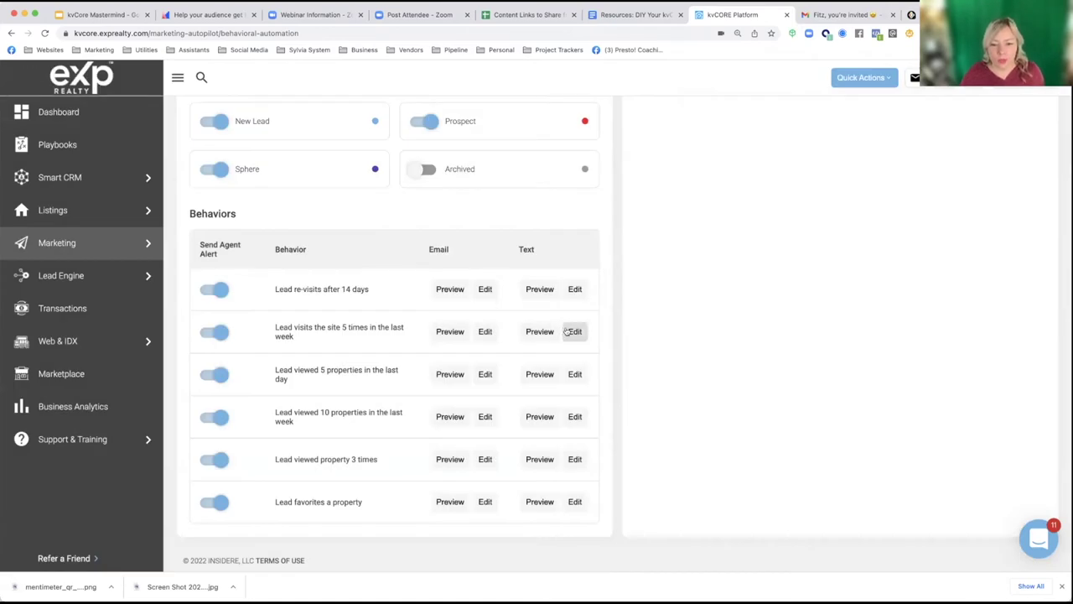
left_click(539, 331)
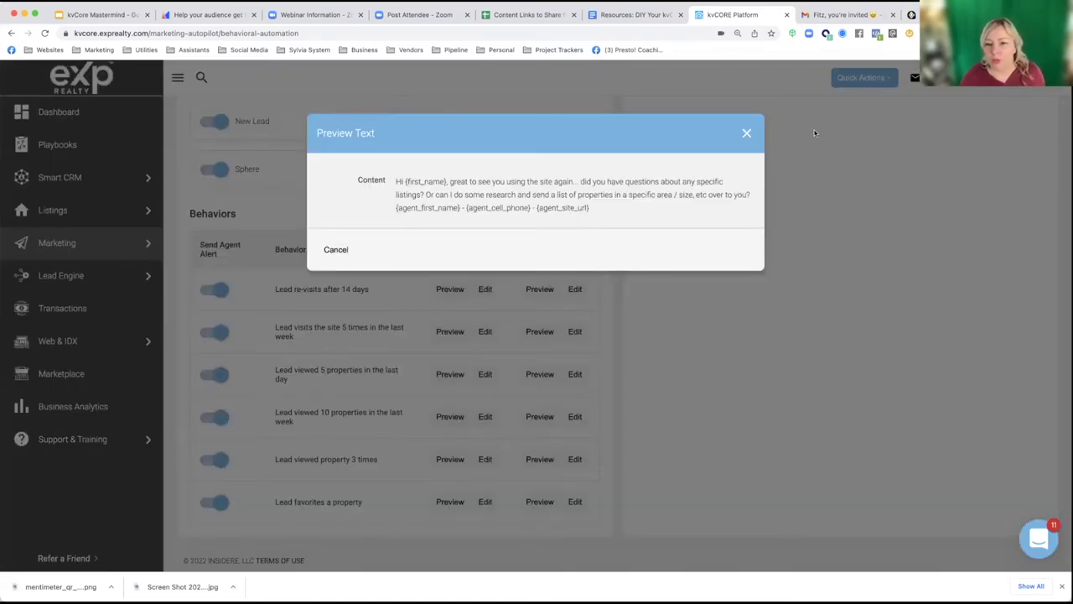
left_click(748, 135)
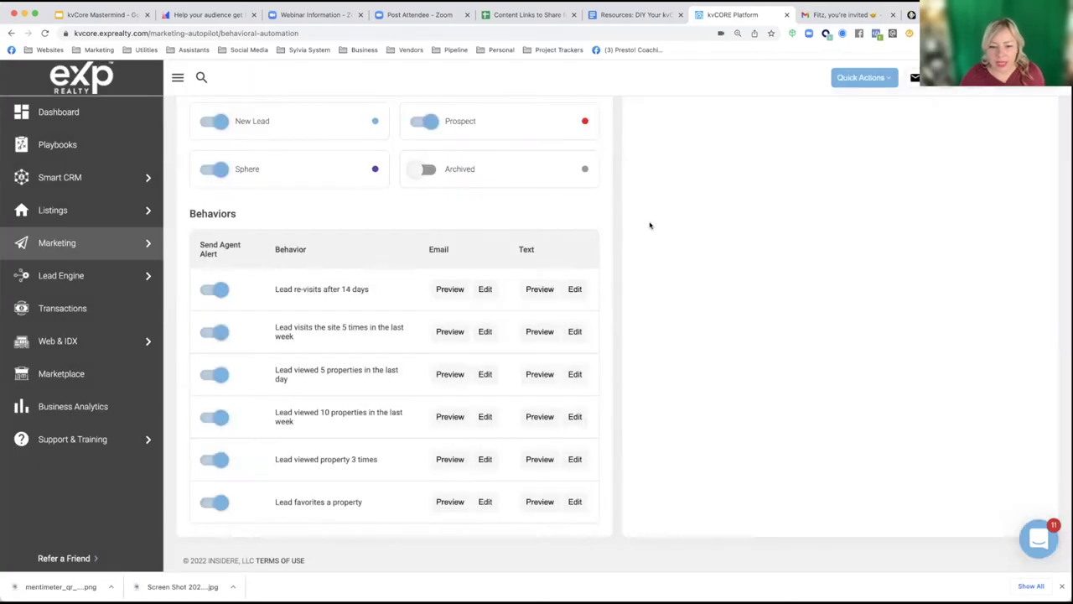
left_click(540, 374)
left_click(745, 134)
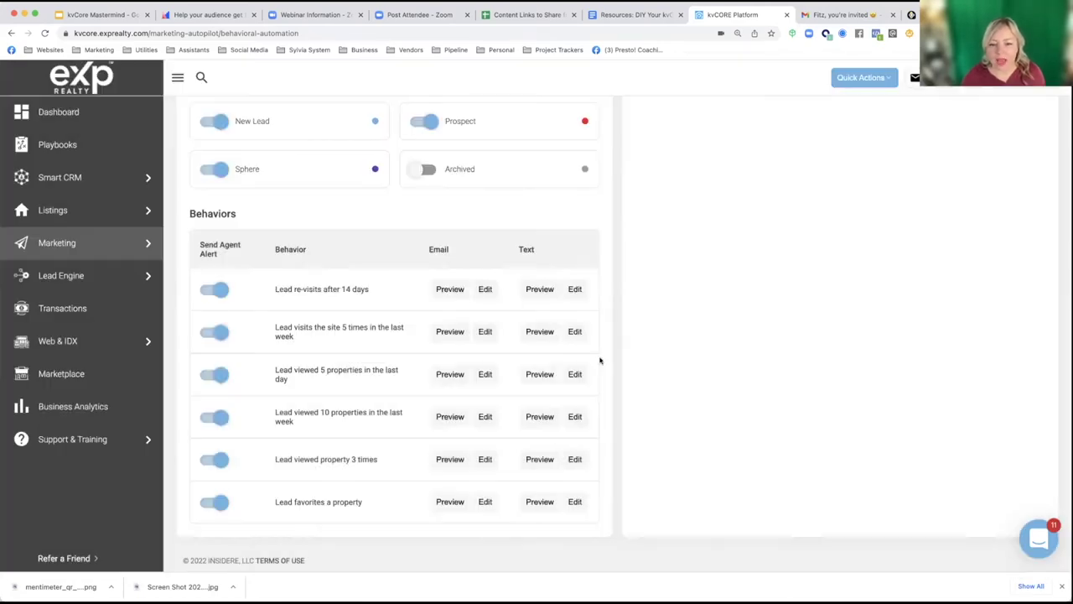
left_click(541, 459)
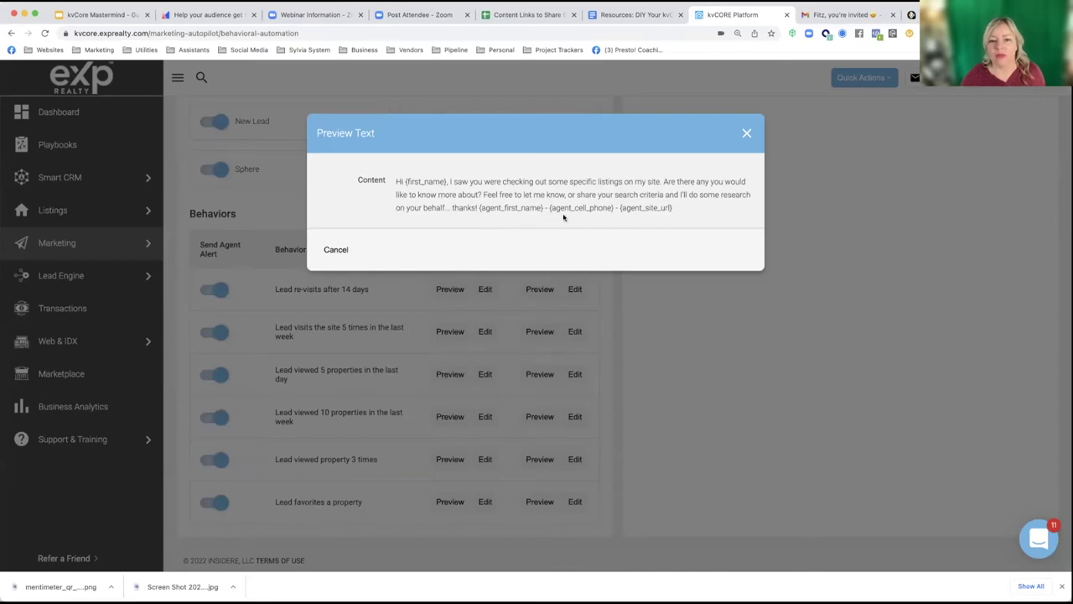
left_click(744, 136)
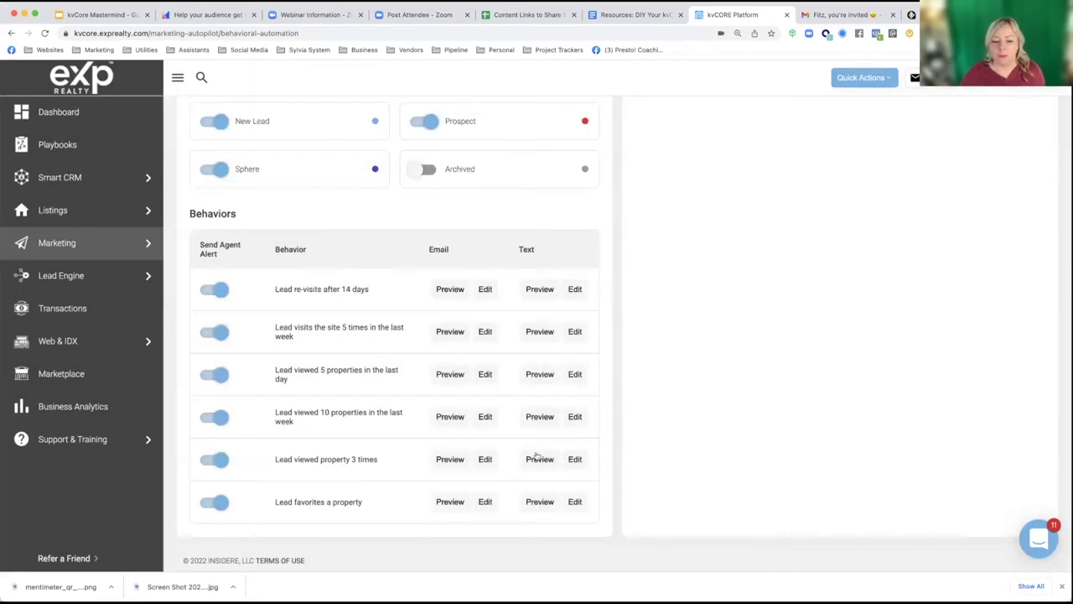
left_click(535, 497)
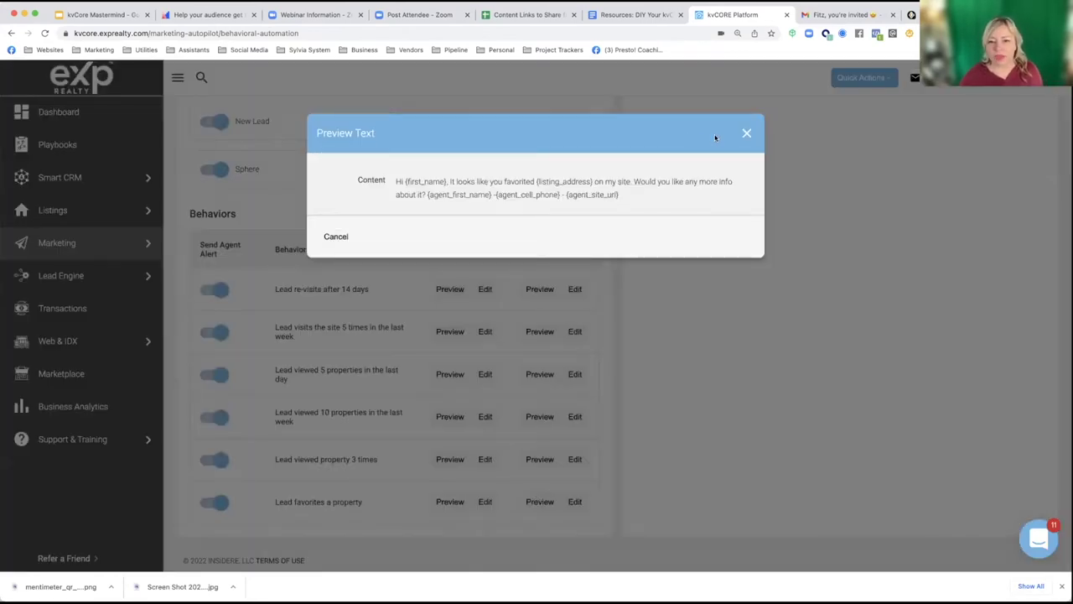
left_click(745, 132)
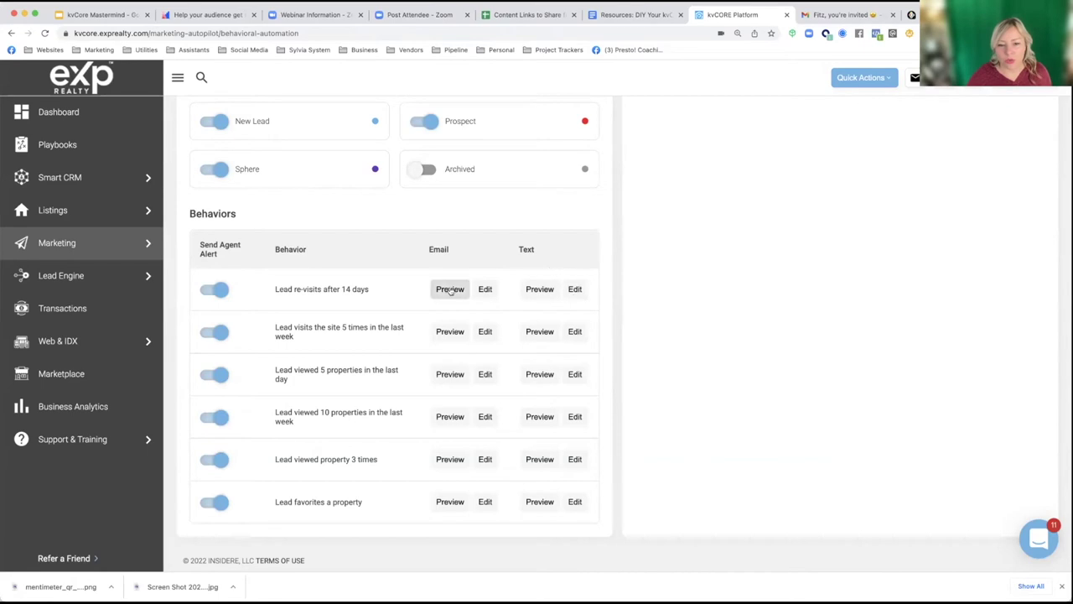
- Write a 14-day re-visit text thanking {first_name} for visiting, asking about areas/property types, and ending "I'm here for your Qs. {agent_full_name} - {agent_cell_phone} - {agent_site_url}"
left_click(576, 289)
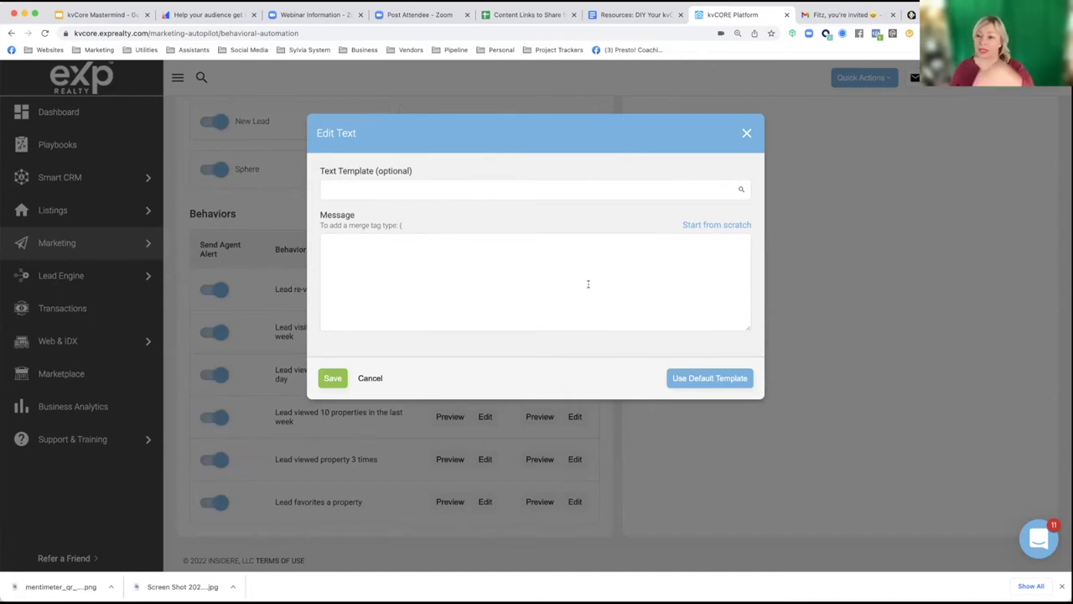
left_click(339, 186)
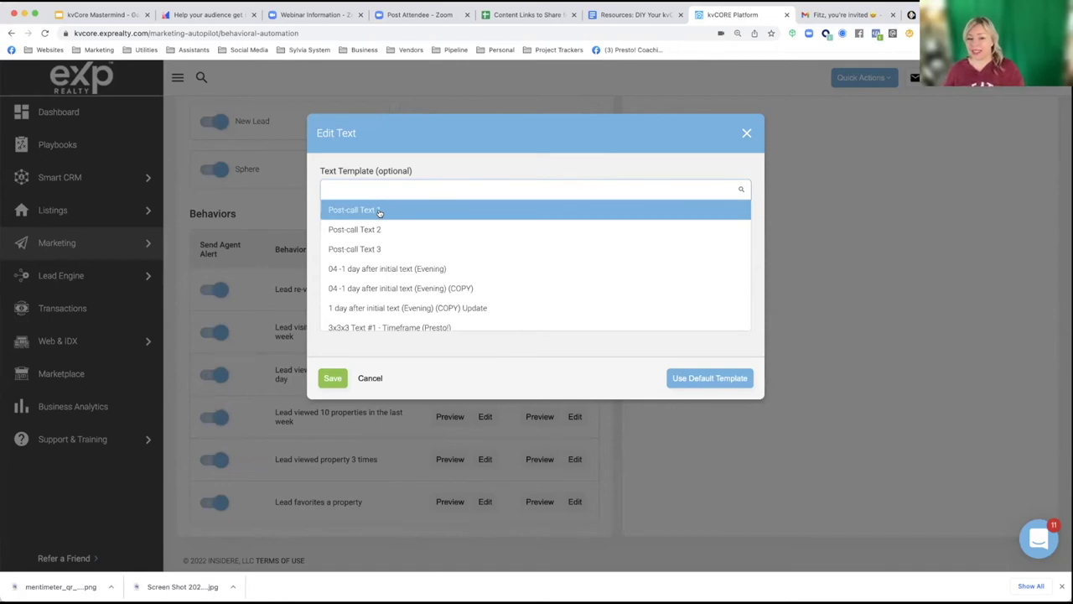
left_click(448, 169)
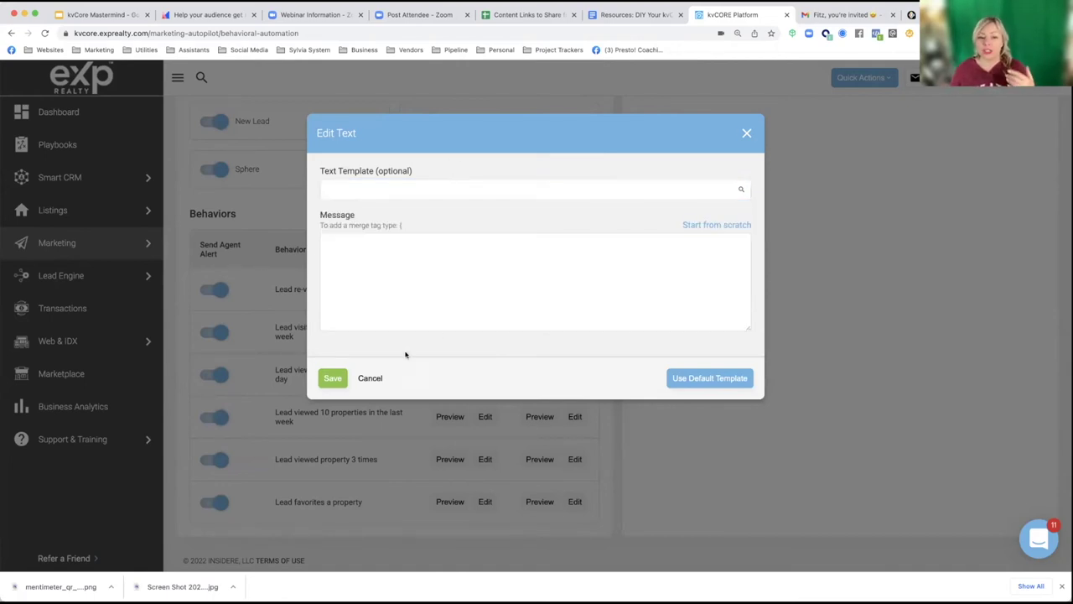
left_click(387, 261)
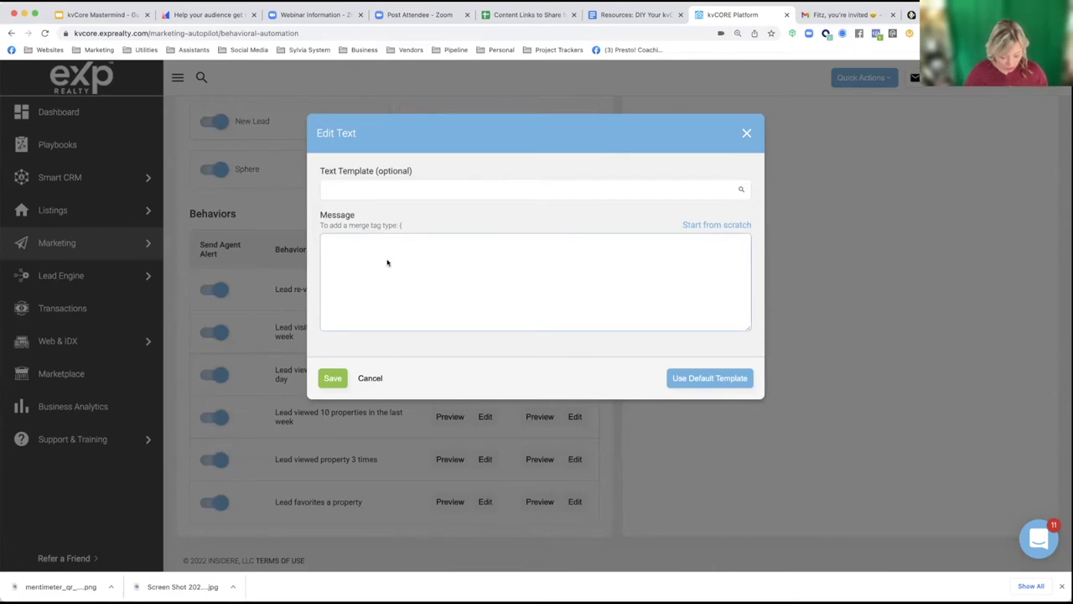
type("Hi {first_name} - Thanks for visiting our real estate website. Are you focused on any specific areas/property types? I'm here for your Qs. {agent_full_name} - {agent_cell_phone} - {agent_site_url}")
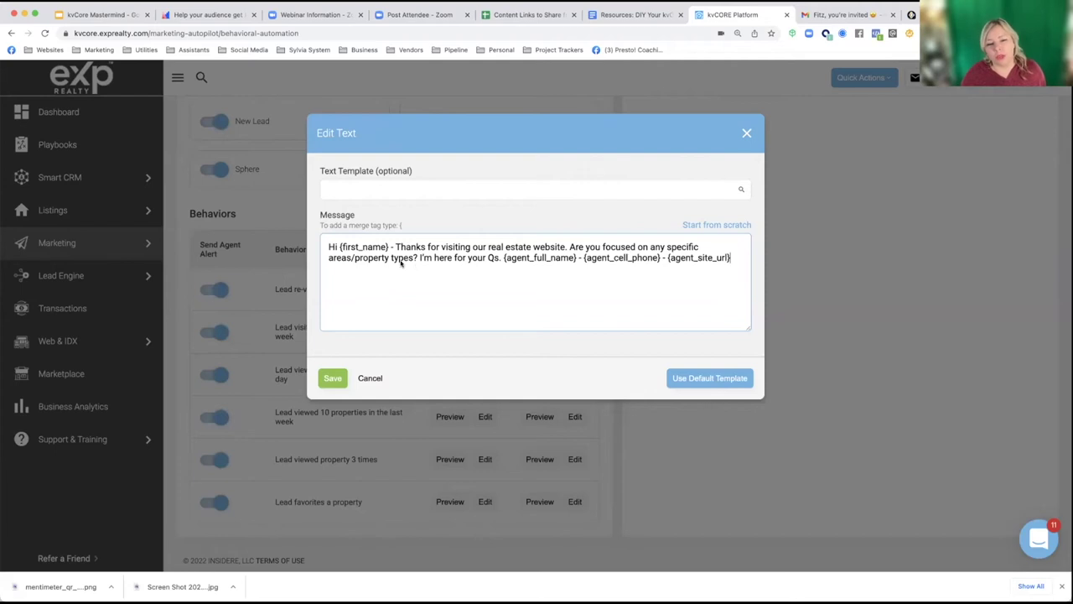
- Examine the first-name and agent full-name merge tags in the re-visit message
left_click_drag(389, 249, 339, 251)
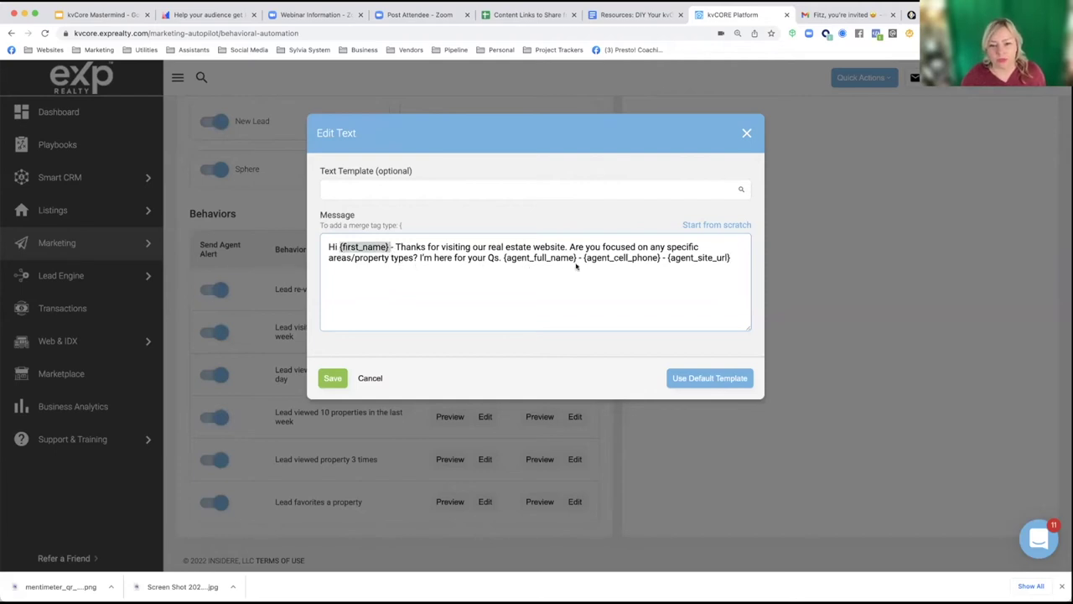
left_click_drag(581, 262, 504, 261)
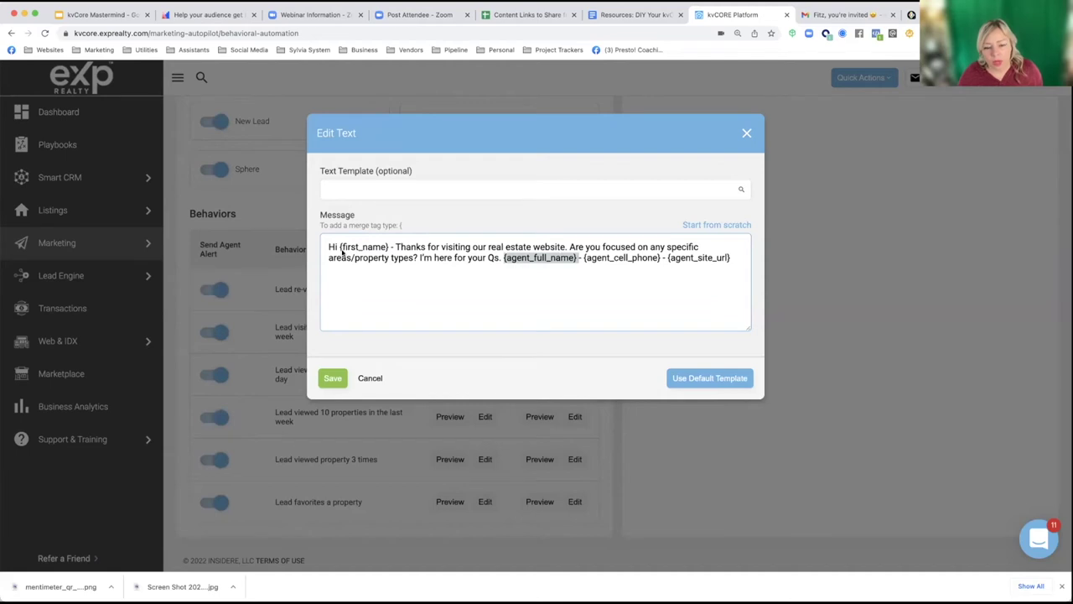
left_click(542, 268)
left_click_drag(576, 262, 501, 262)
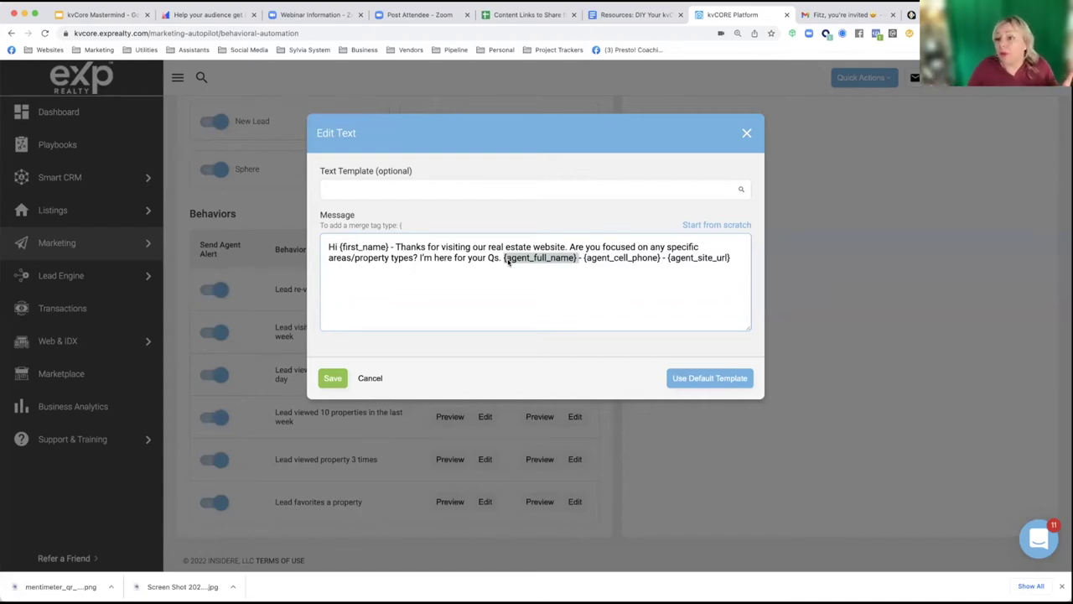
left_click(504, 263)
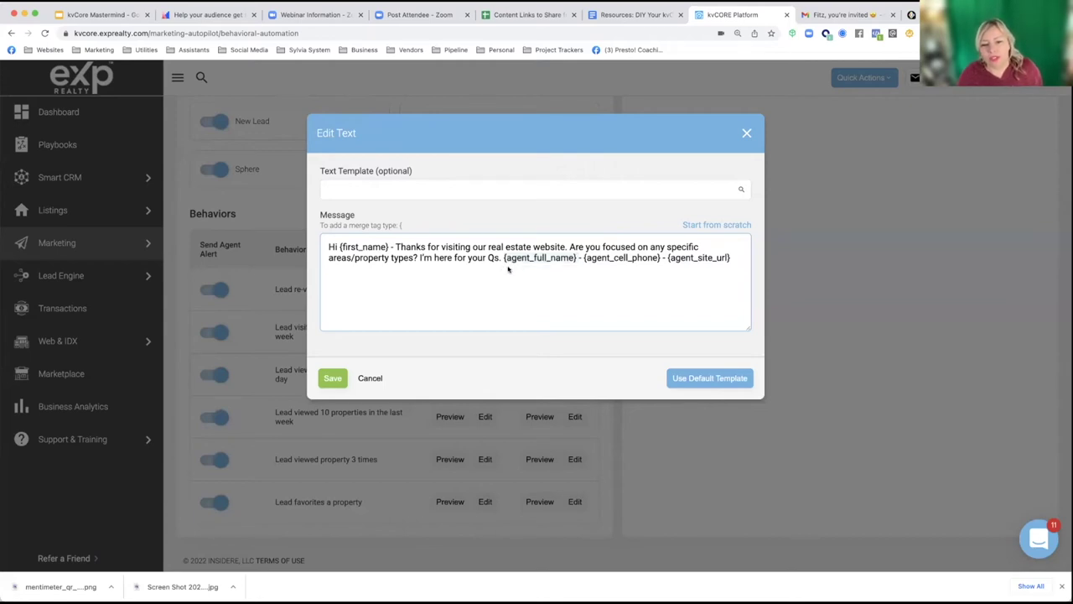
- Replace the agent merge tags at the end of the message with {agent_full_name} followed by a comma
left_click_drag(734, 260, 502, 262)
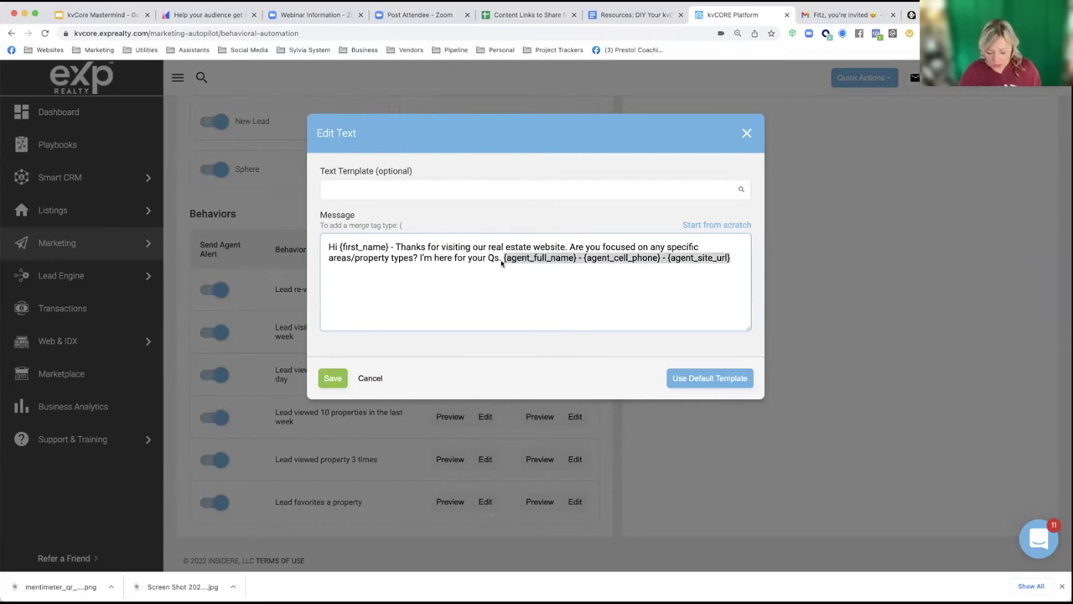
key("BackSpace")
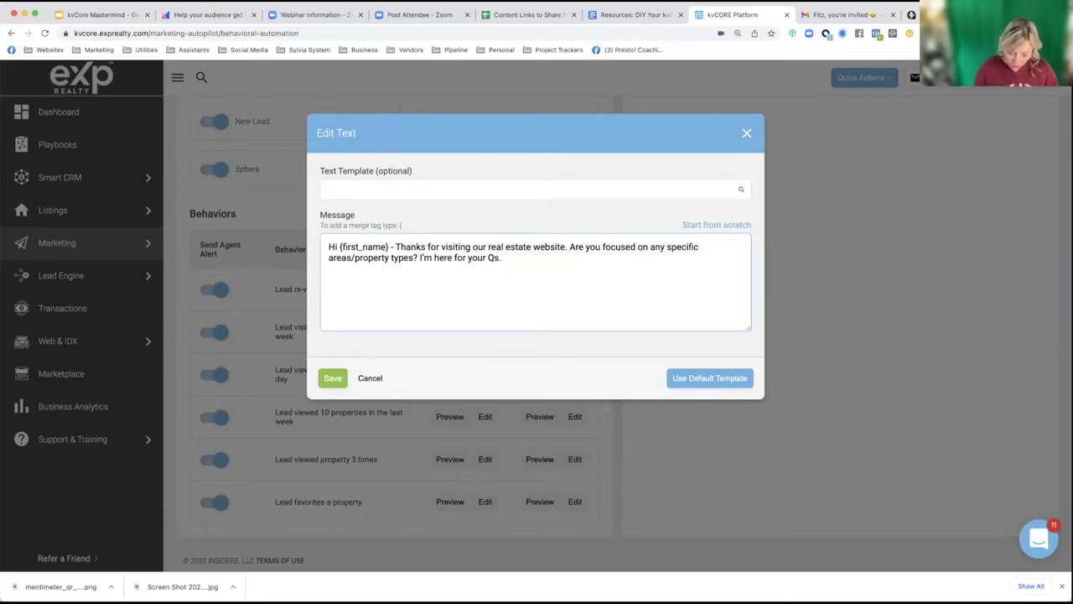
type("{")
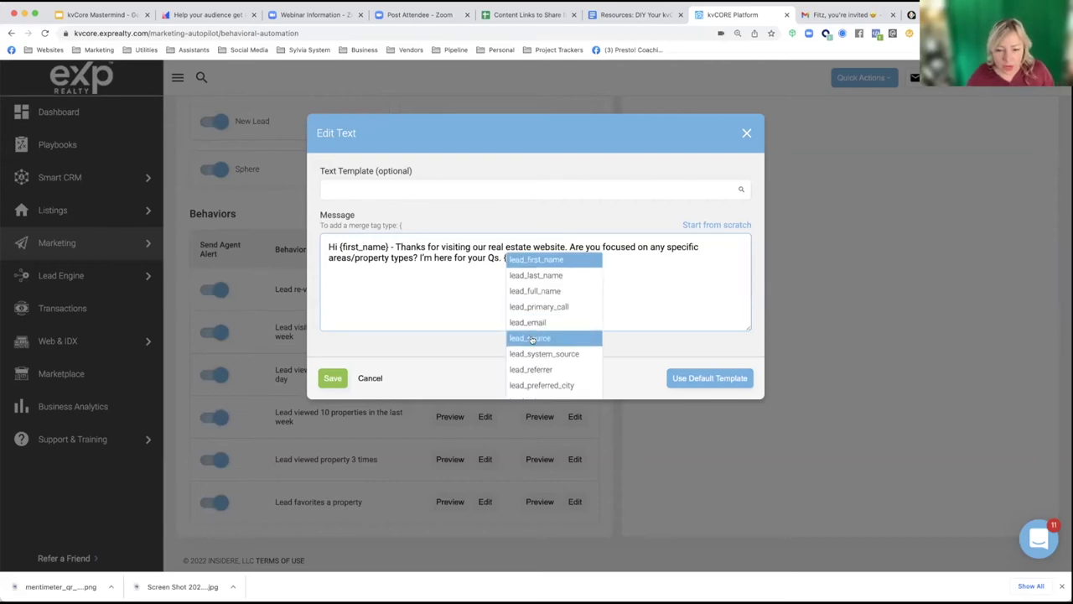
scroll(531, 340, "down", 4)
scroll(531, 340, "down", 3)
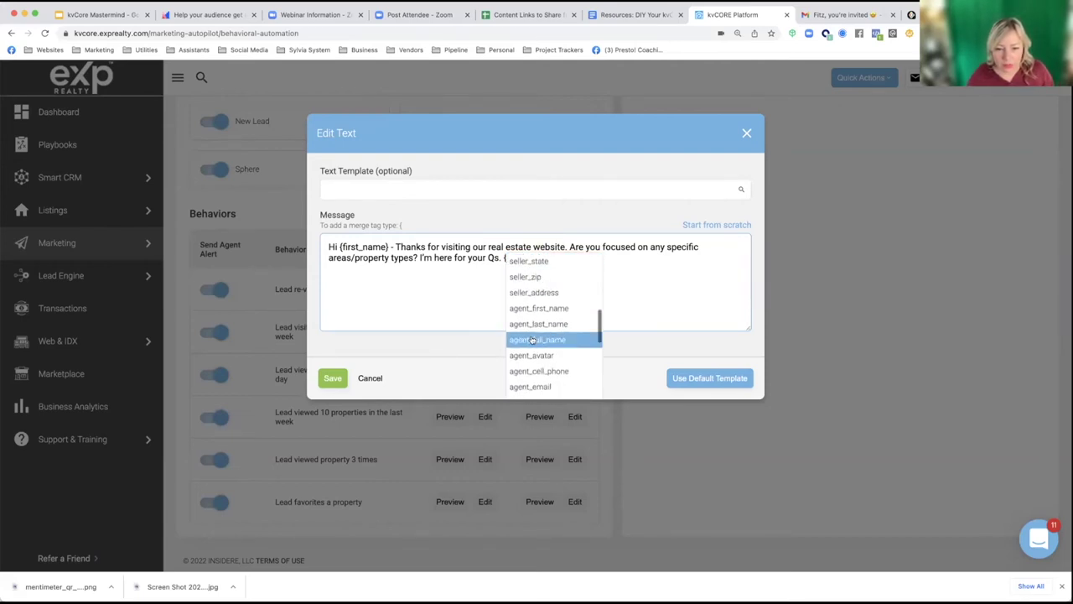
left_click(533, 339)
type(", ")
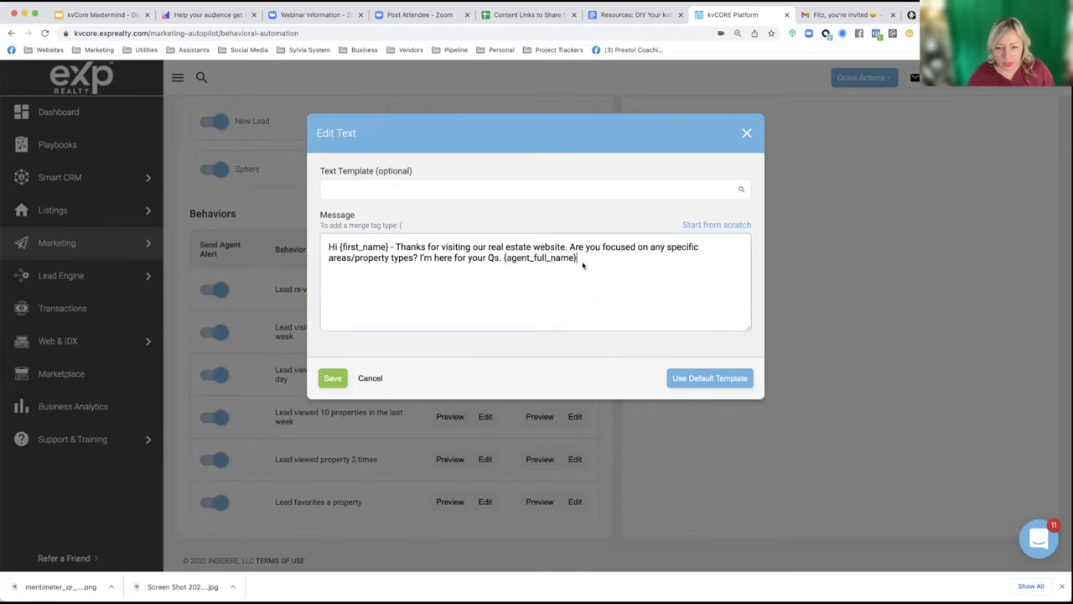
- Add the {office_name} merge tag after the agent's full name in the message
type("{")
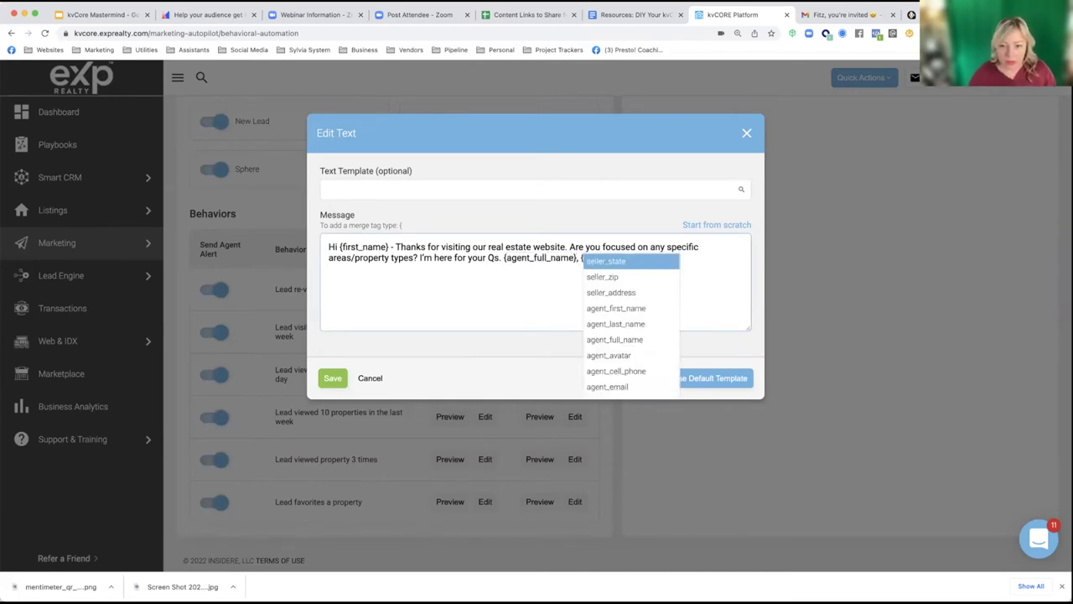
scroll(607, 367, "down", 3)
scroll(607, 369, "down", 3)
scroll(607, 379, "down", 1)
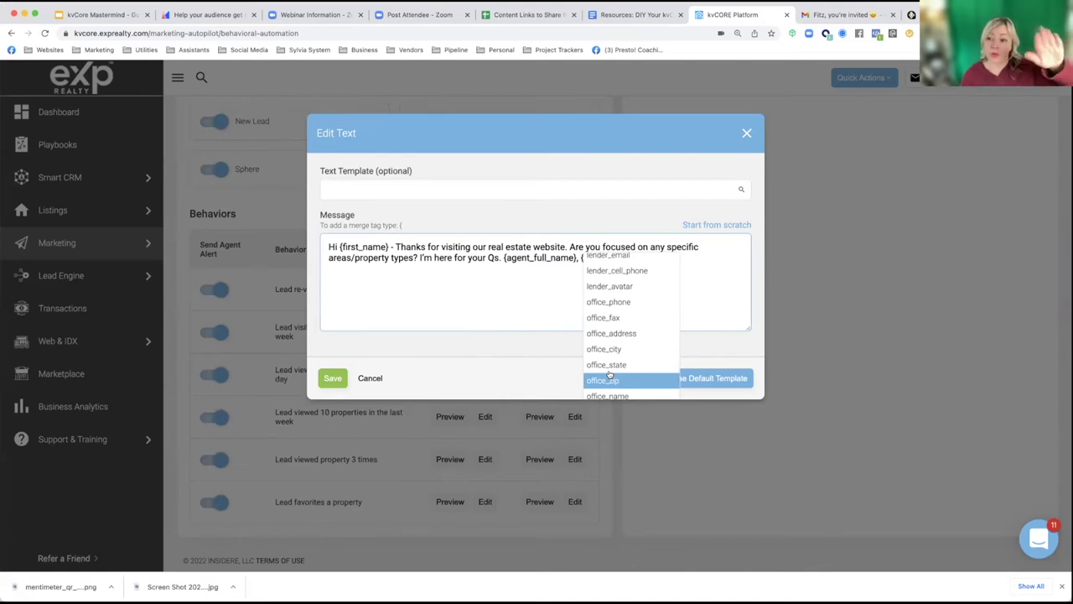
scroll(612, 378, "down", 3)
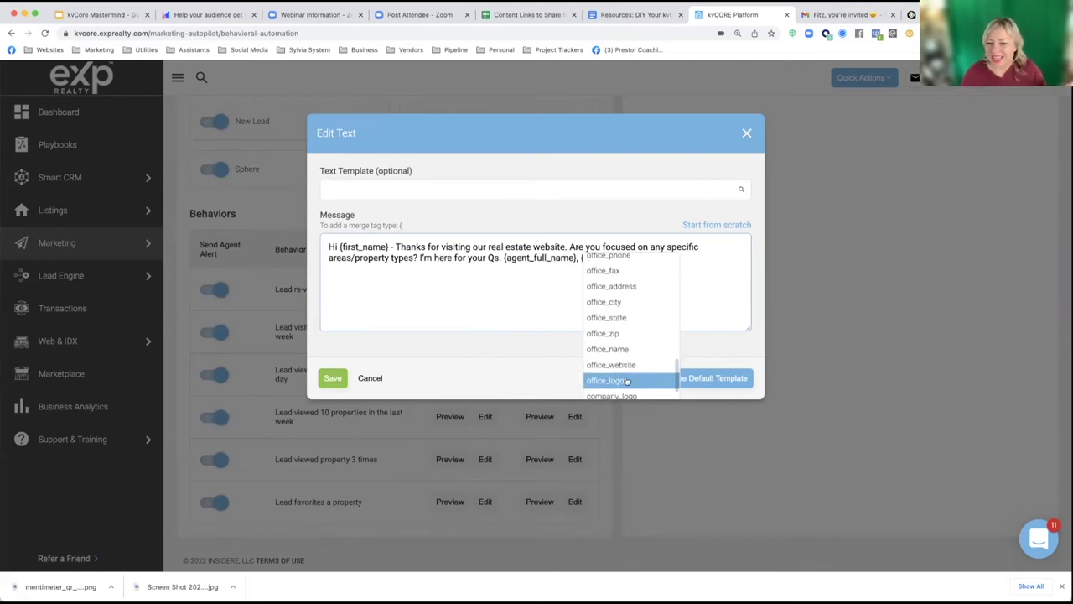
scroll(627, 381, "down", 2)
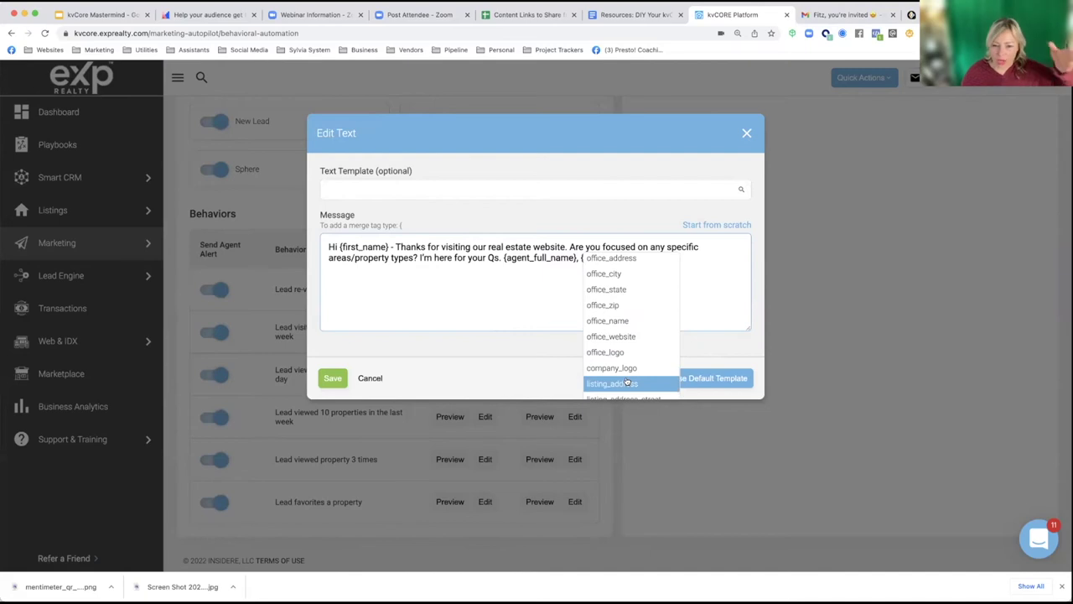
scroll(627, 377, "up", 2)
left_click(612, 350)
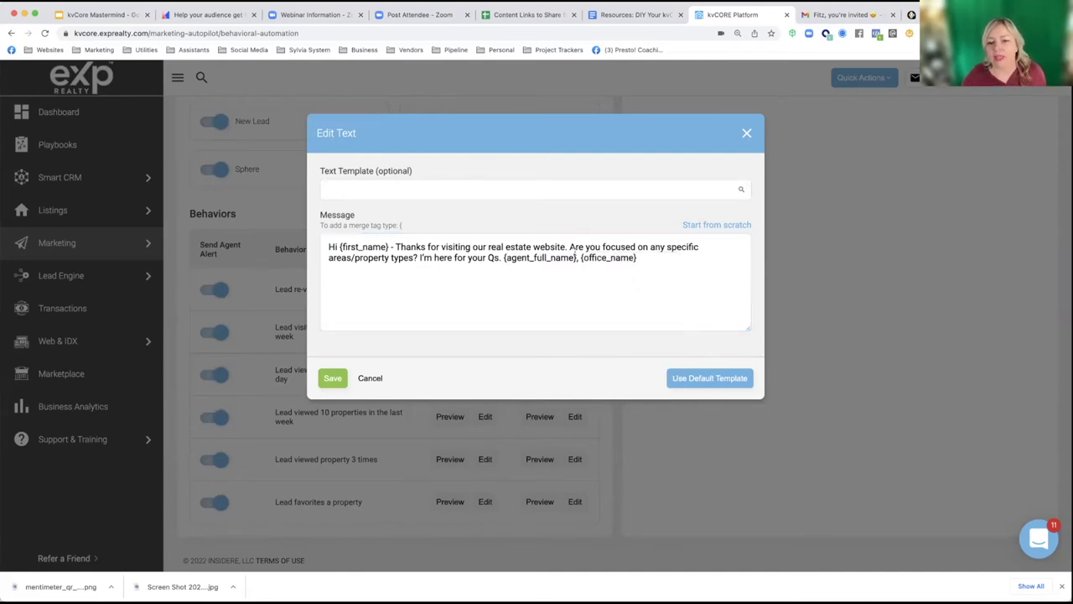
- Append a comma and the {agent_cell_phone} merge tag after the office name, and save the text message
left_click(641, 260)
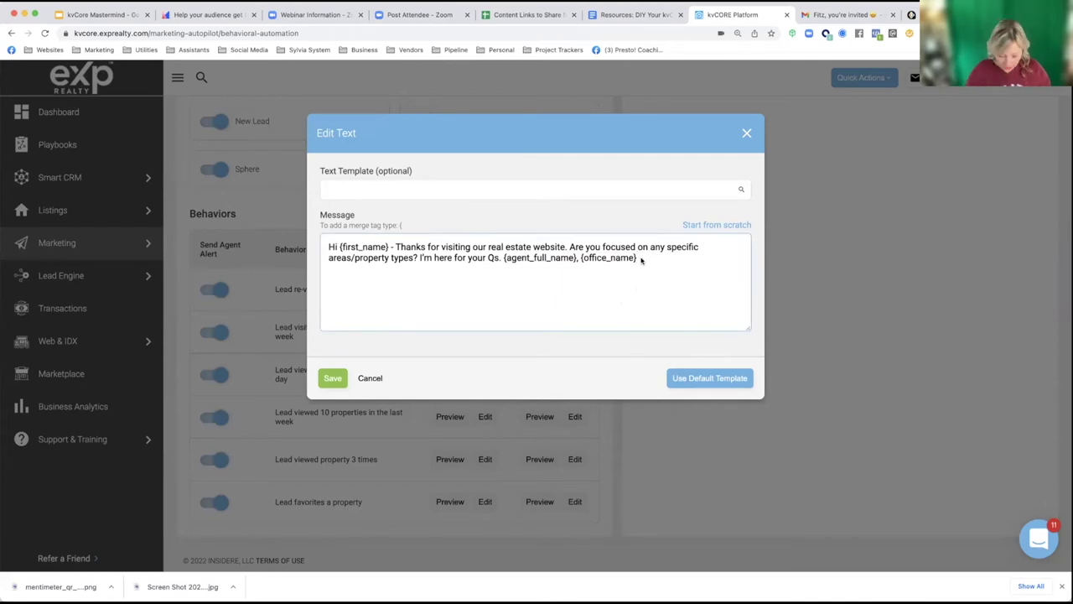
type(", {")
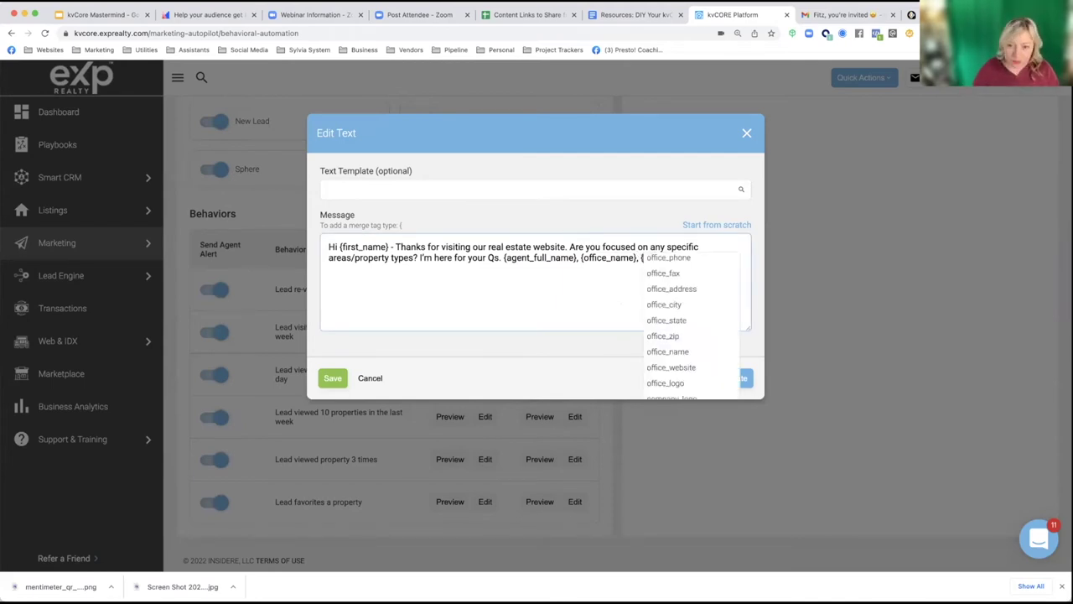
scroll(656, 323, "up", 5)
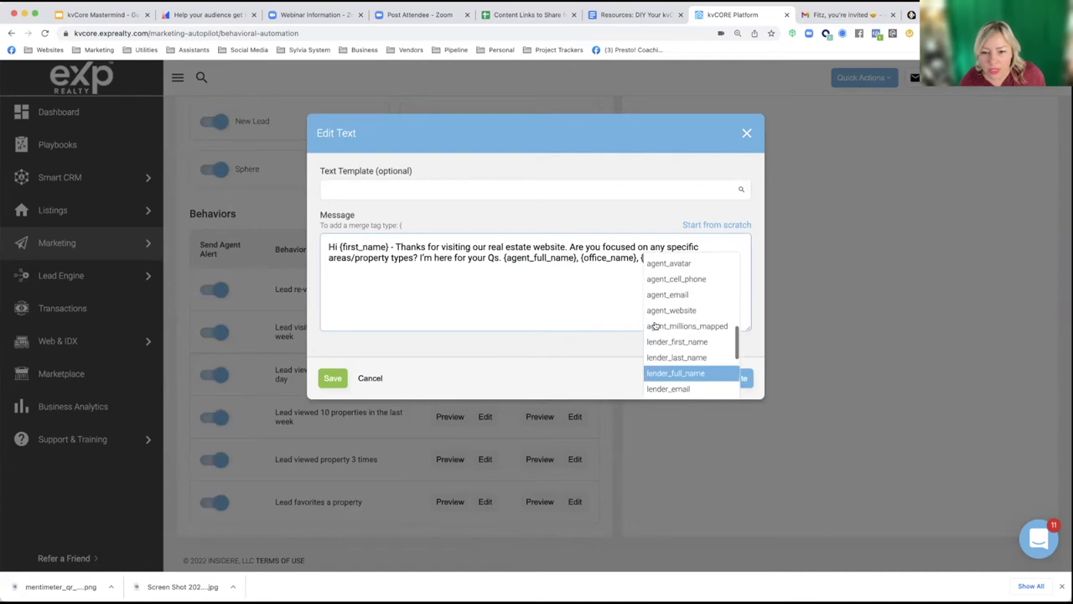
left_click(662, 305)
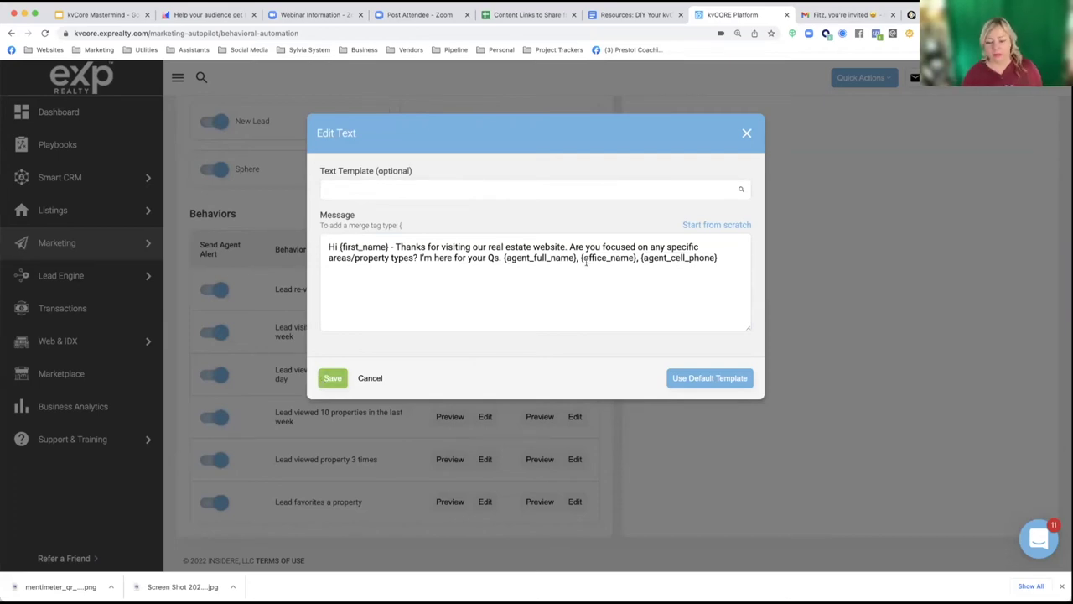
left_click(328, 379)
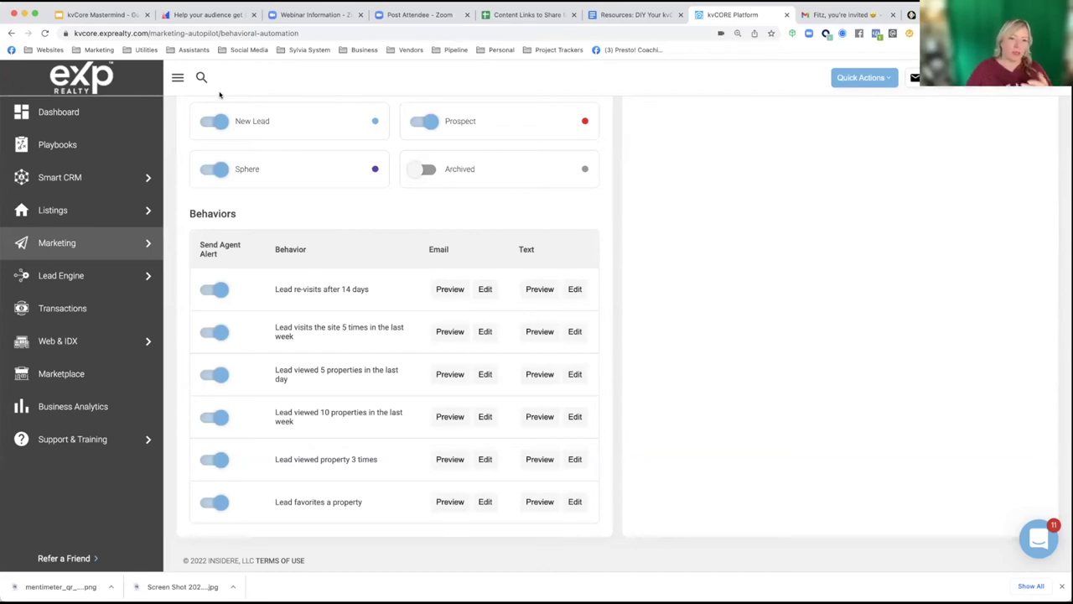
- Preview the saved text for leads re-visiting after 14 days, examine its merge tags, and close the preview
left_click(539, 288)
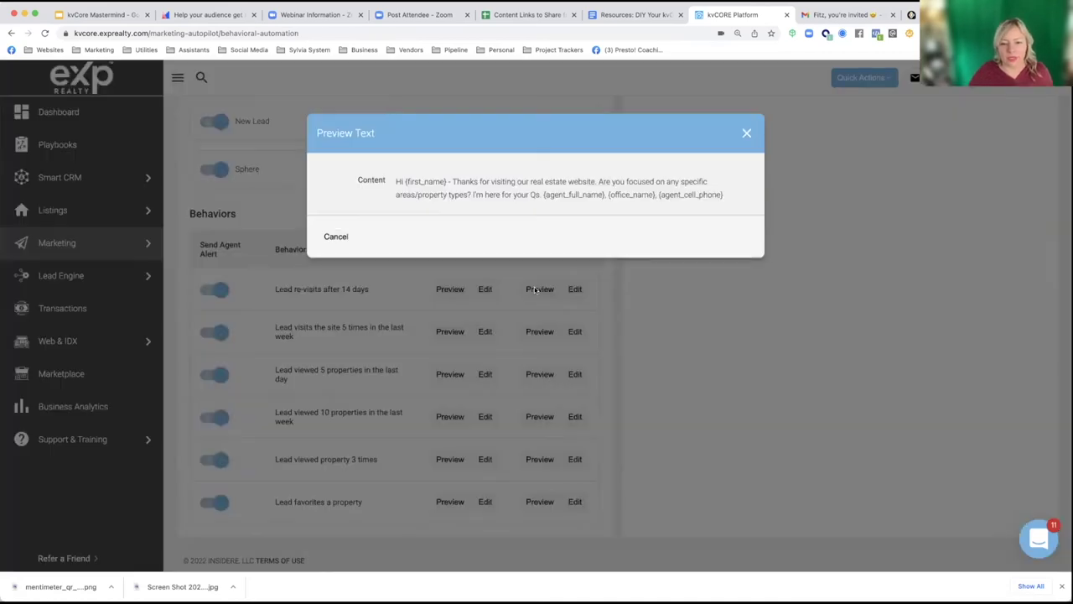
double_click(438, 180)
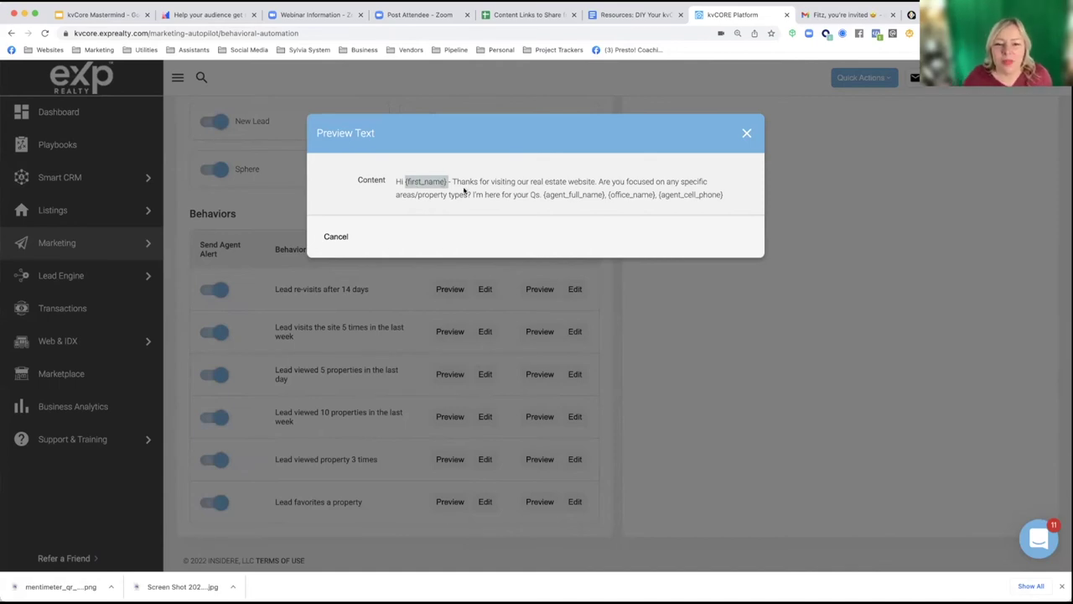
left_click_drag(543, 195, 605, 194)
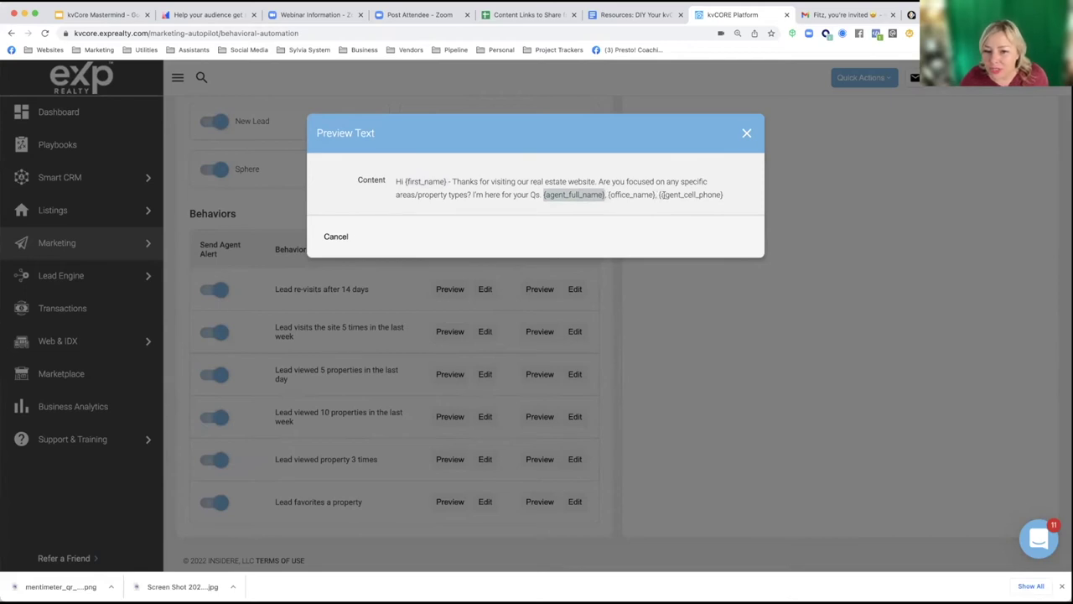
left_click_drag(658, 194, 732, 199)
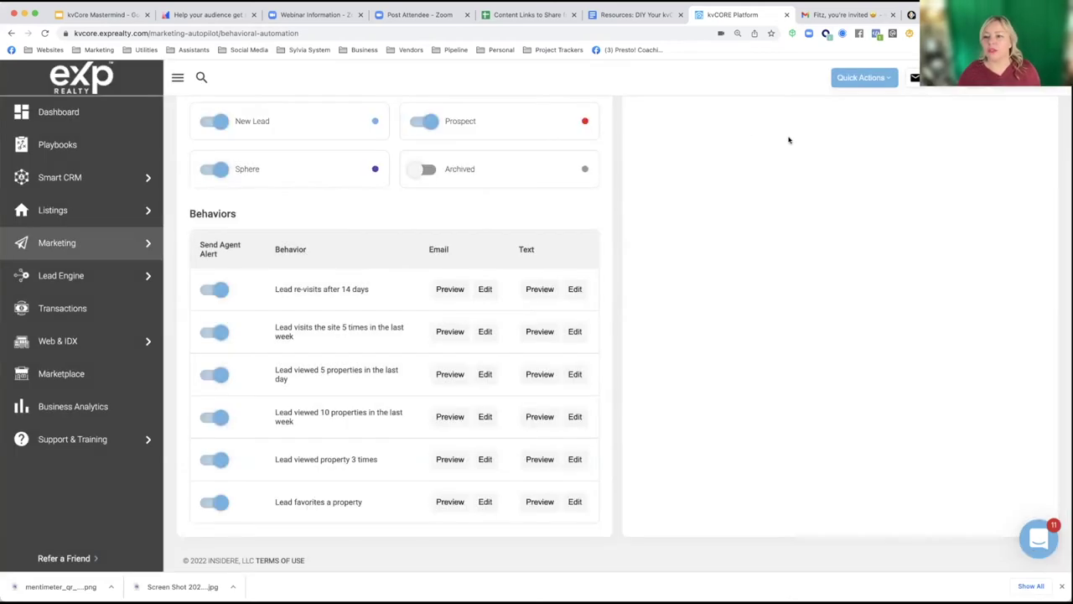
left_click(746, 134)
- Open the agent's own profile, review the contact details that feed the merge tags, and open the Offices section
left_click(1001, 84)
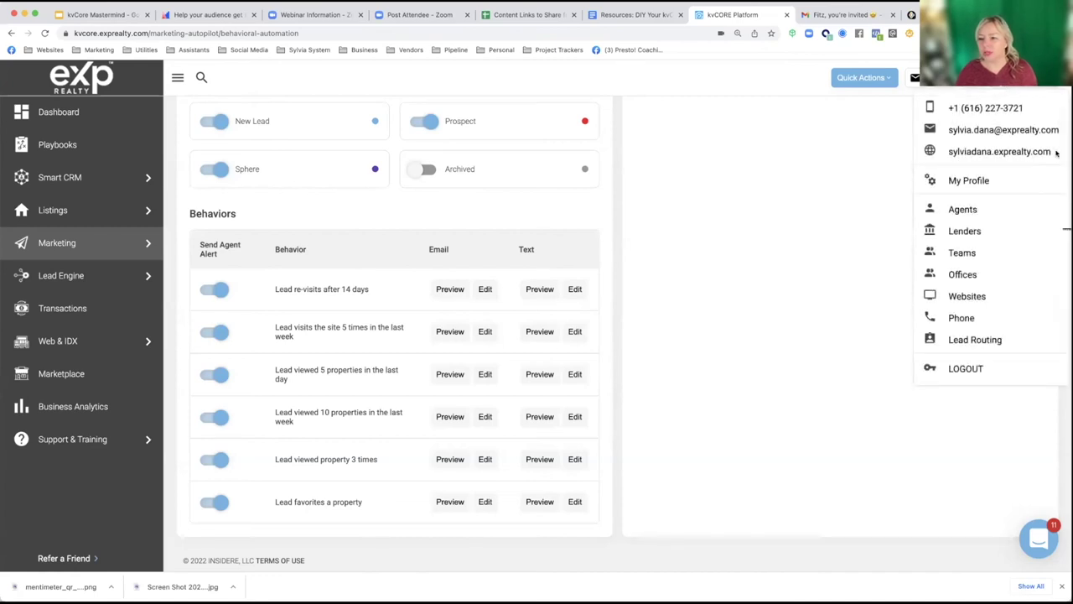
left_click(976, 181)
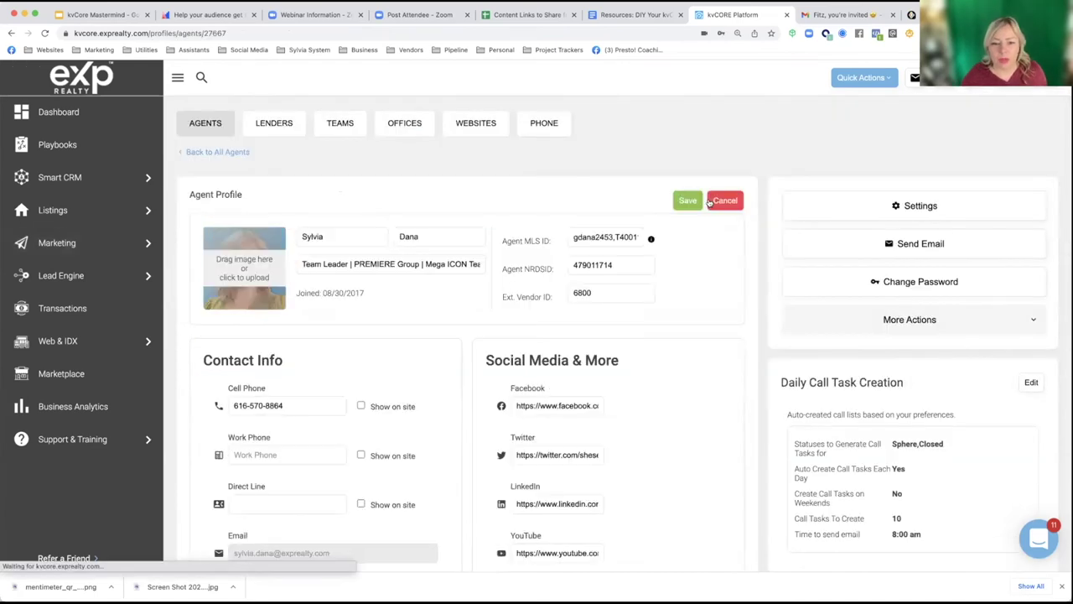
scroll(411, 256, "down", 3)
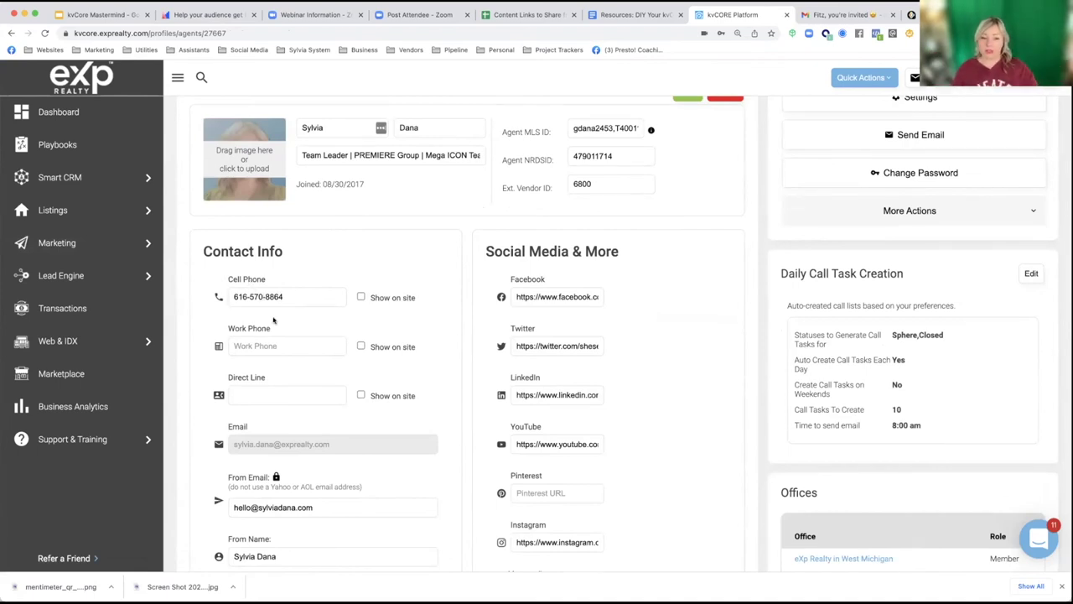
scroll(272, 319, "down", 3)
scroll(272, 320, "up", 2)
scroll(273, 319, "down", 4)
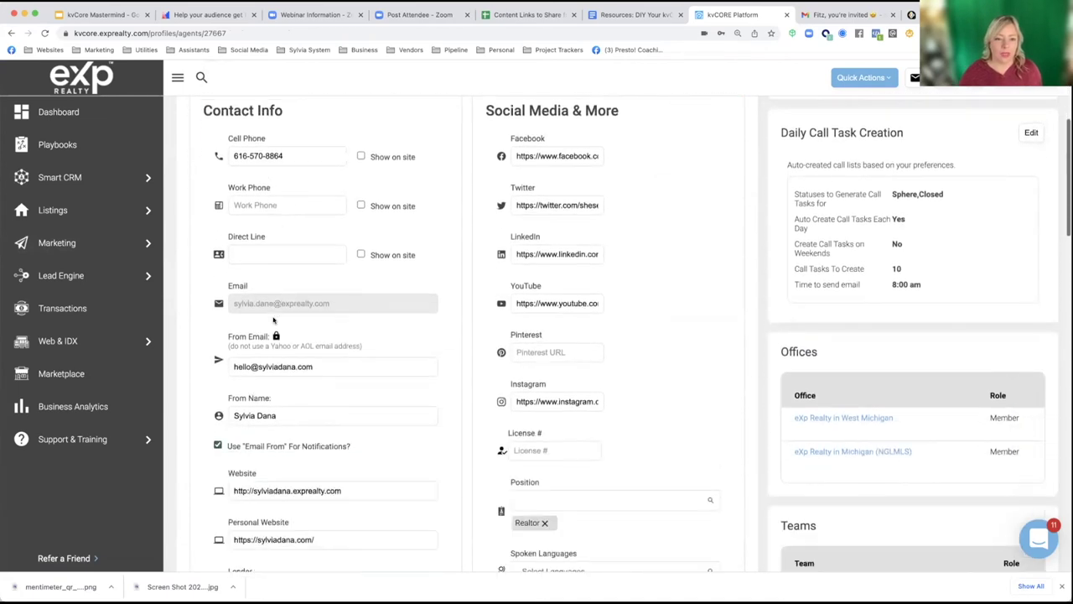
scroll(272, 319, "up", 5)
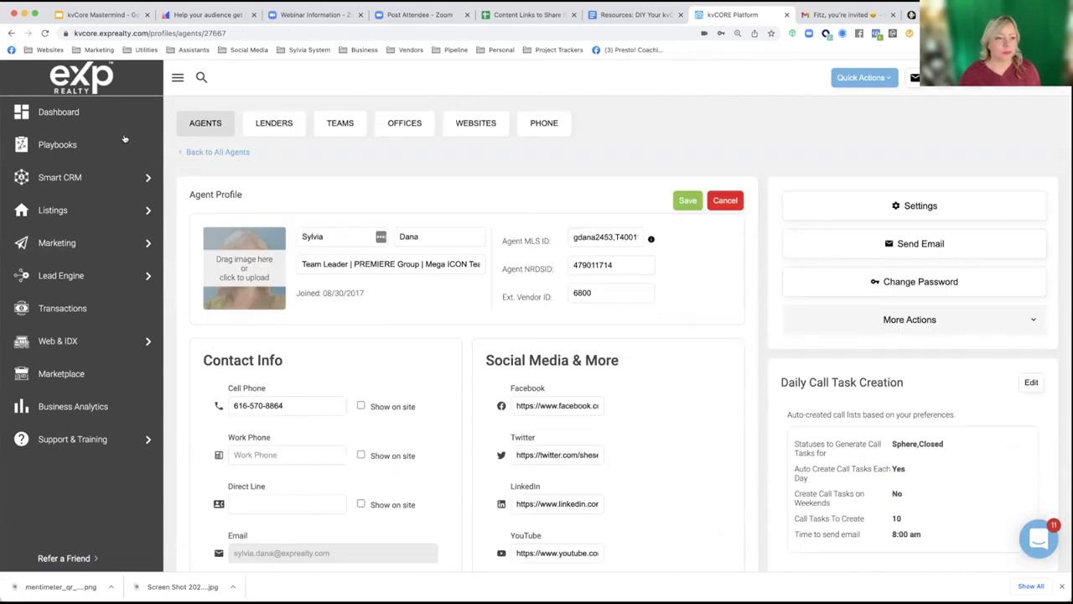
left_click(401, 127)
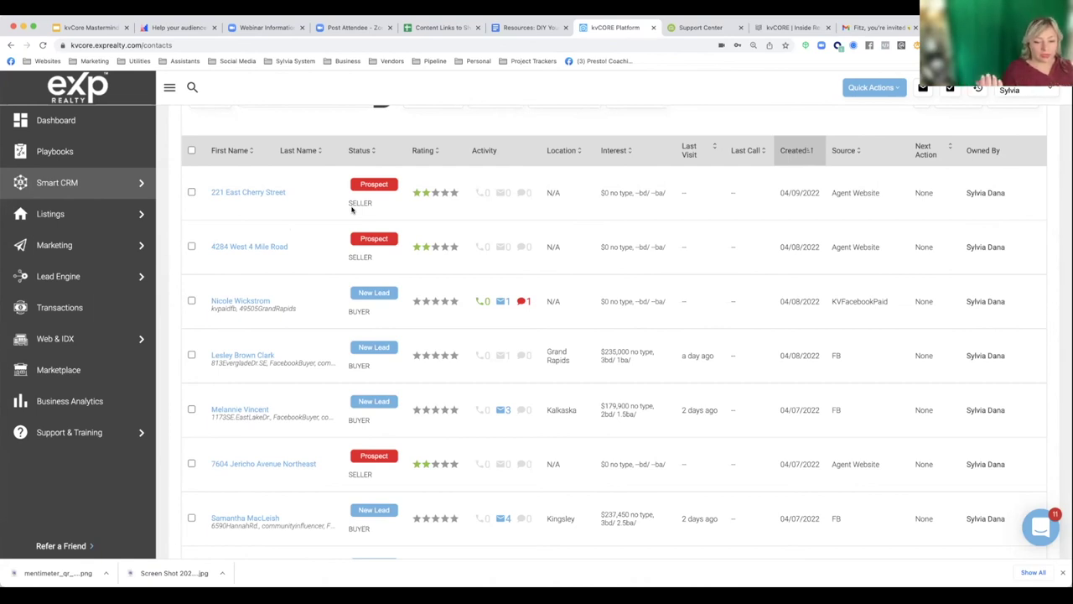
- Look at the received website invitation email in Gmail and return to the kvCORE dashboard
key("super+9")
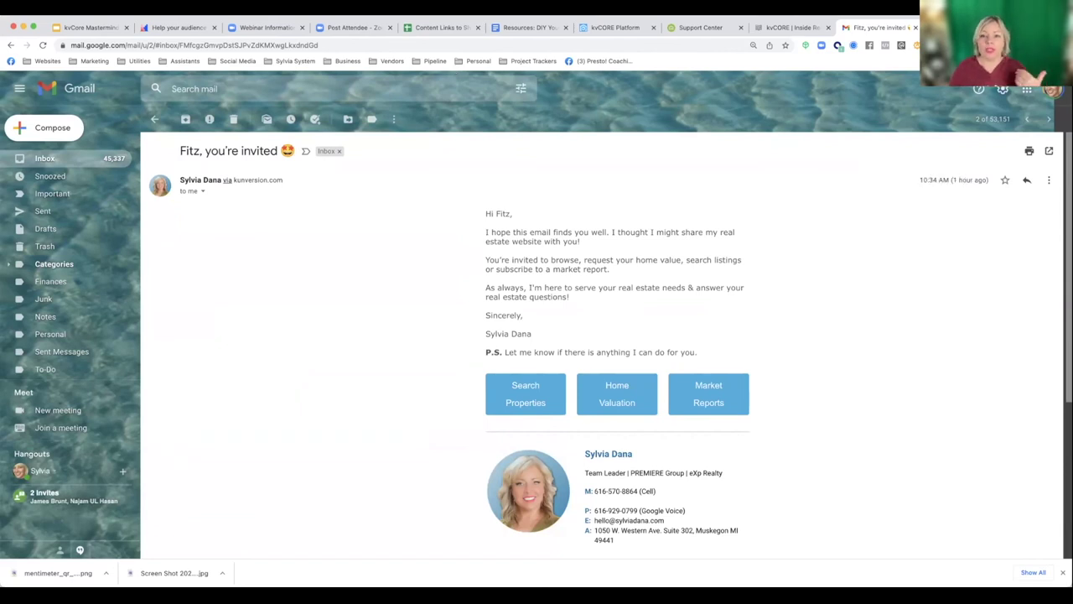
left_click(597, 28)
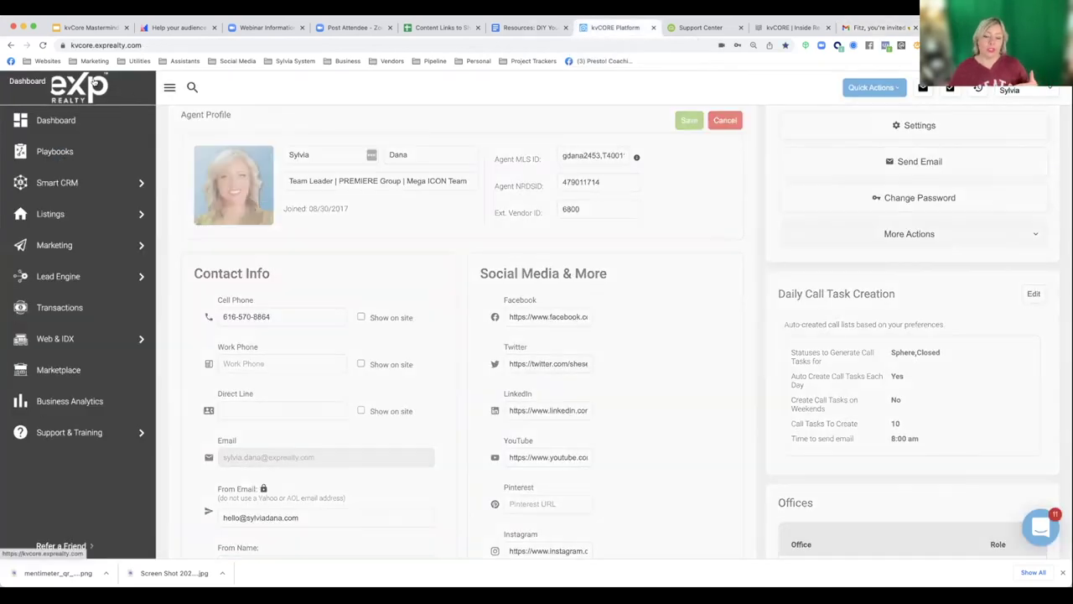
left_click(93, 84)
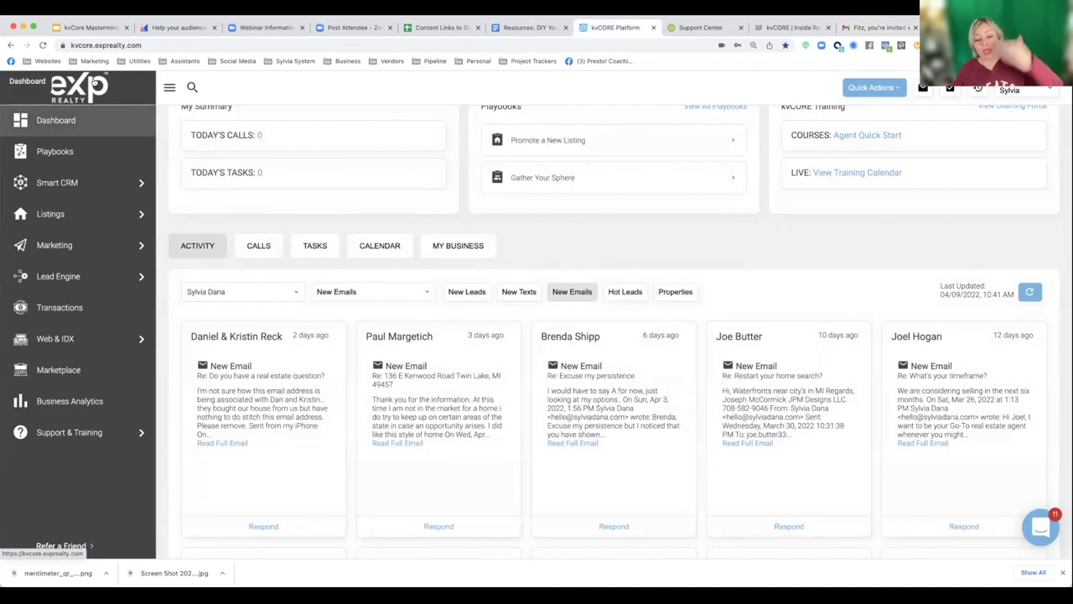